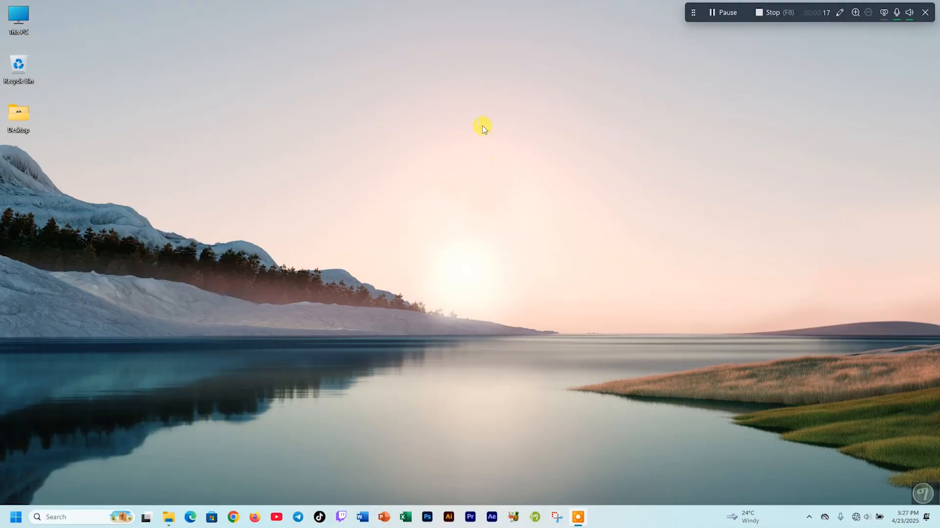
Create a new text document on the desktop with its default name and open it in Notepad
right_click(513, 68)
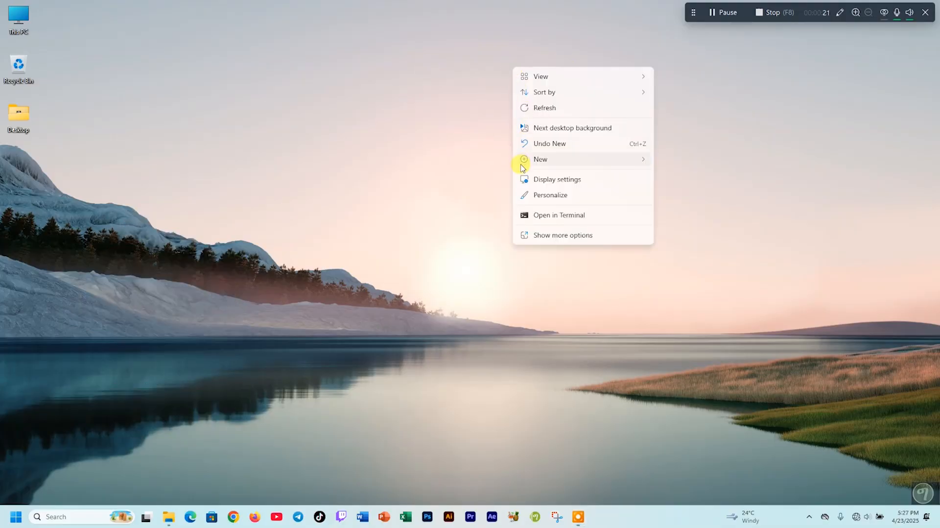
mouse_move(528, 161)
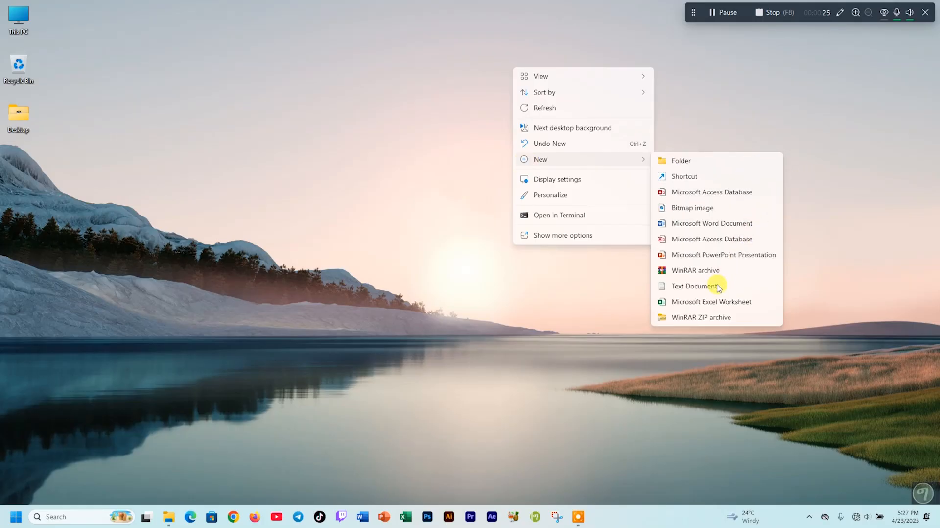
click(718, 287)
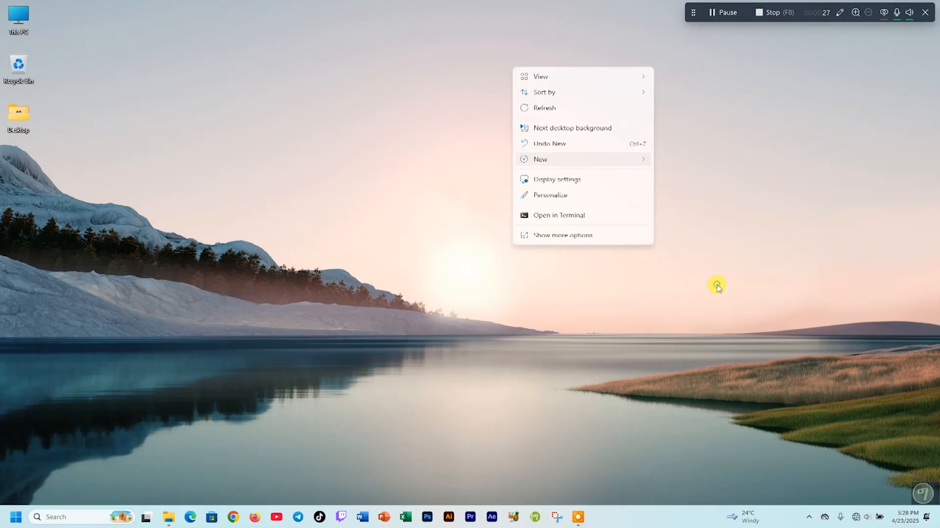
click(720, 249)
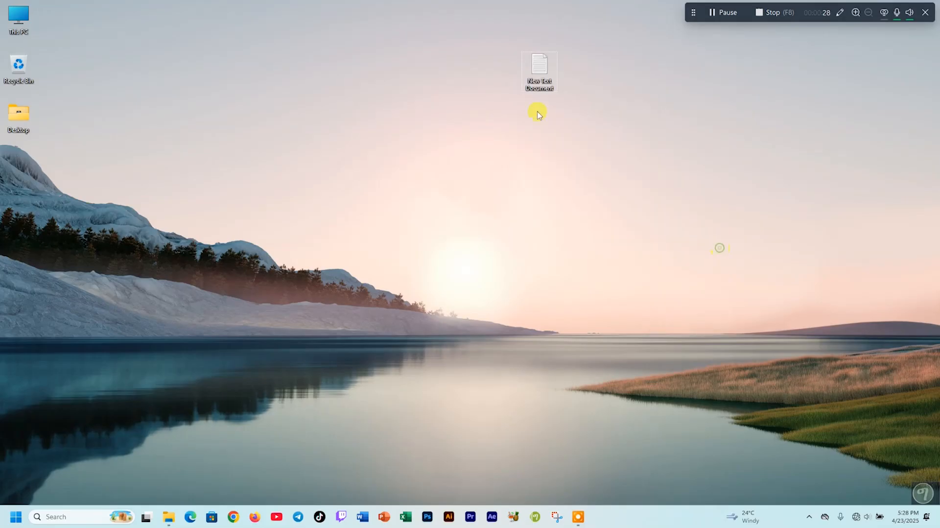
double_click(538, 69)
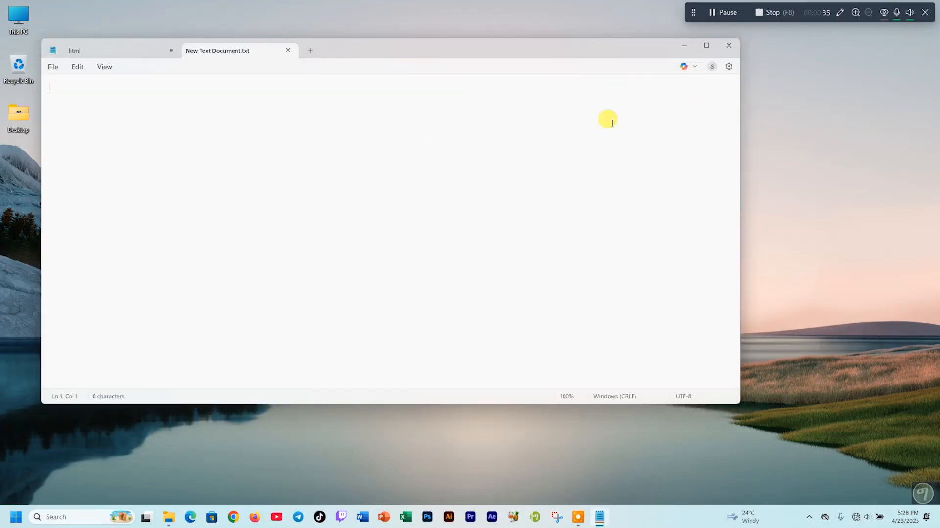
Close the Notepad window, relaunch Notepad through Windows search, and maximize it
click(729, 45)
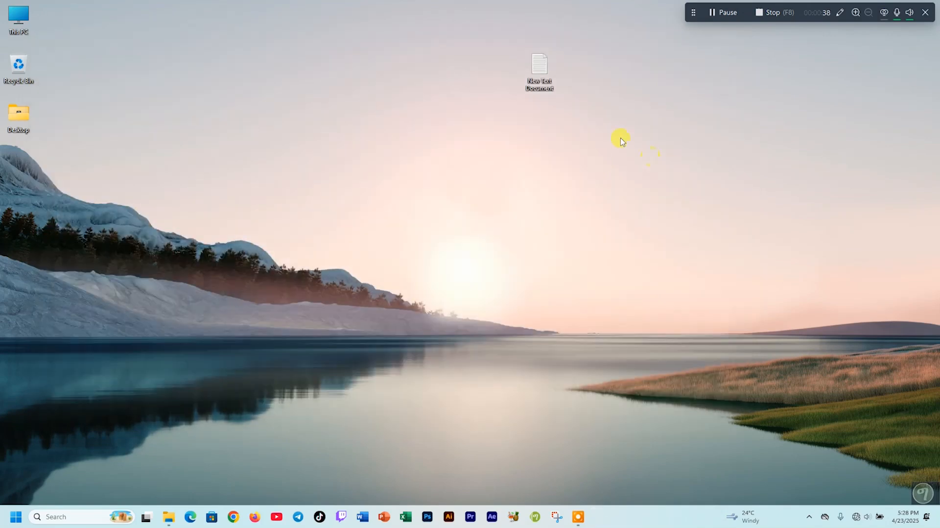
click(67, 516)
text(noteoad)
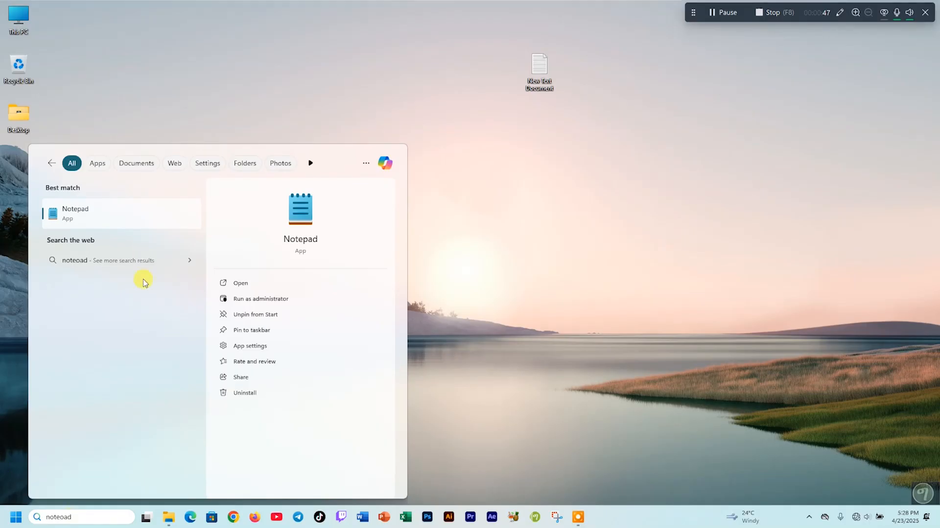
click(89, 215)
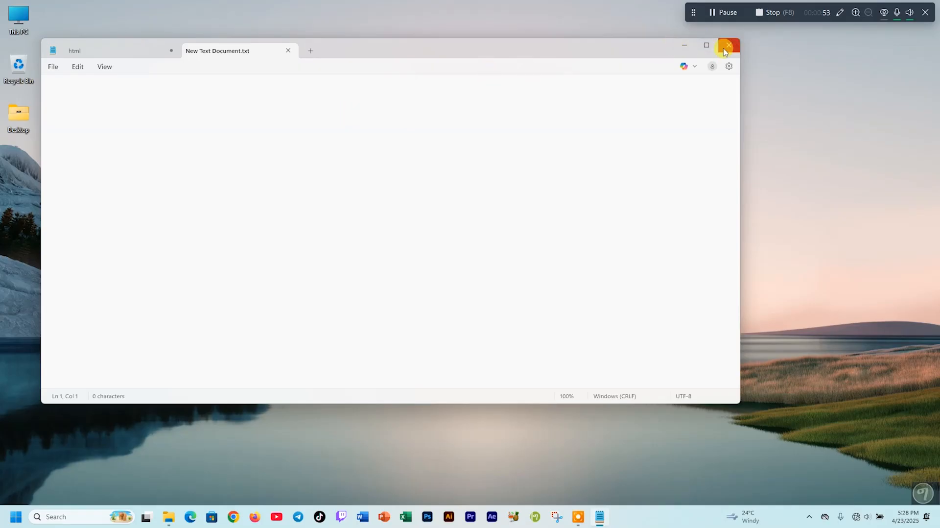
click(706, 45)
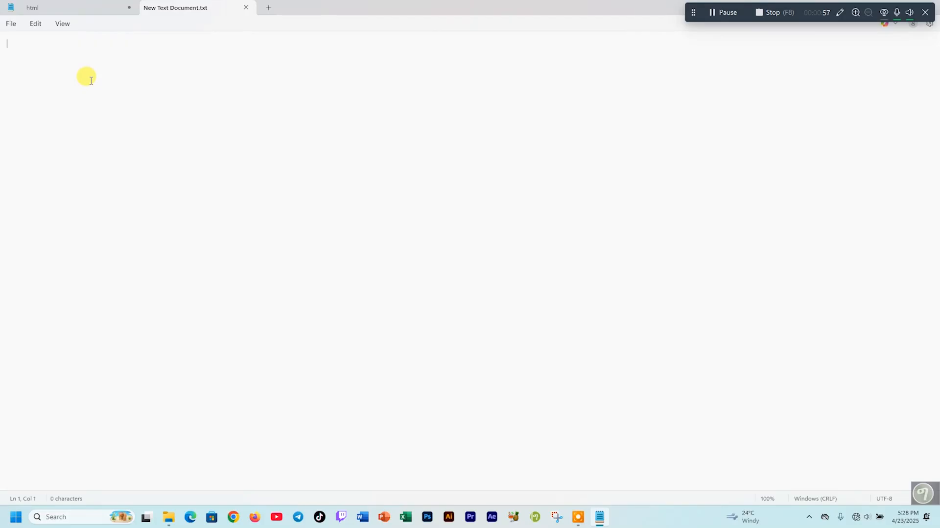
Enter the sentence "The quick brown fox jumps over the lazy dog." in the empty document
text(The quickj)
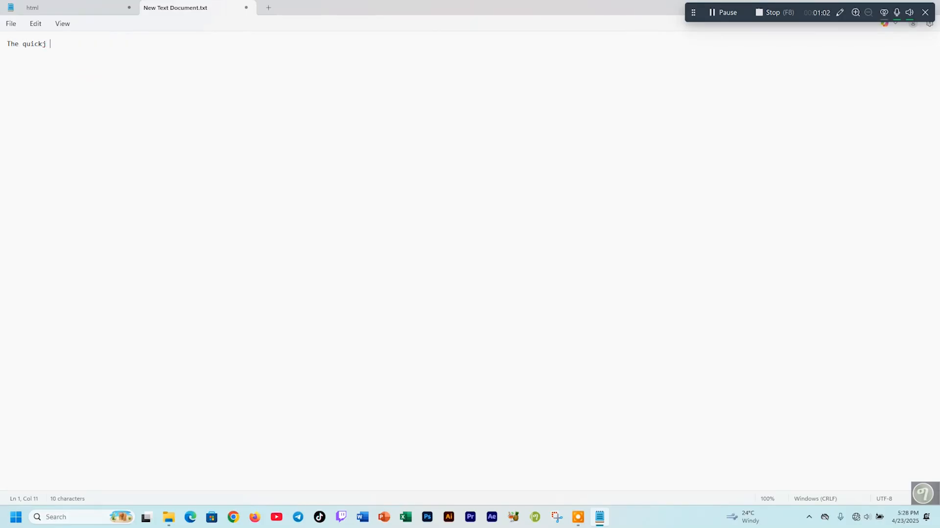
key(BackSpace)
text(the lazy dog.)
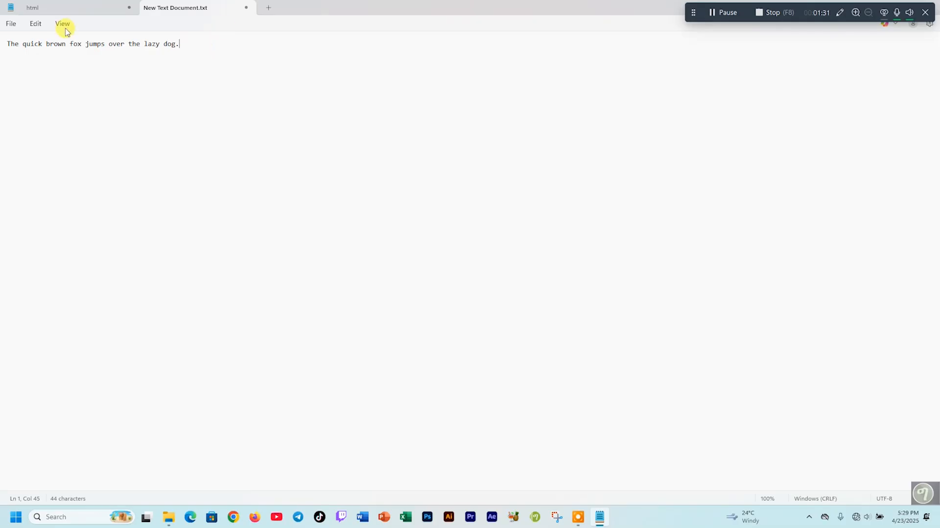
Practise selecting and deselecting the sentence, ending with all the text in the document selected
drag(201, 51, 7, 44)
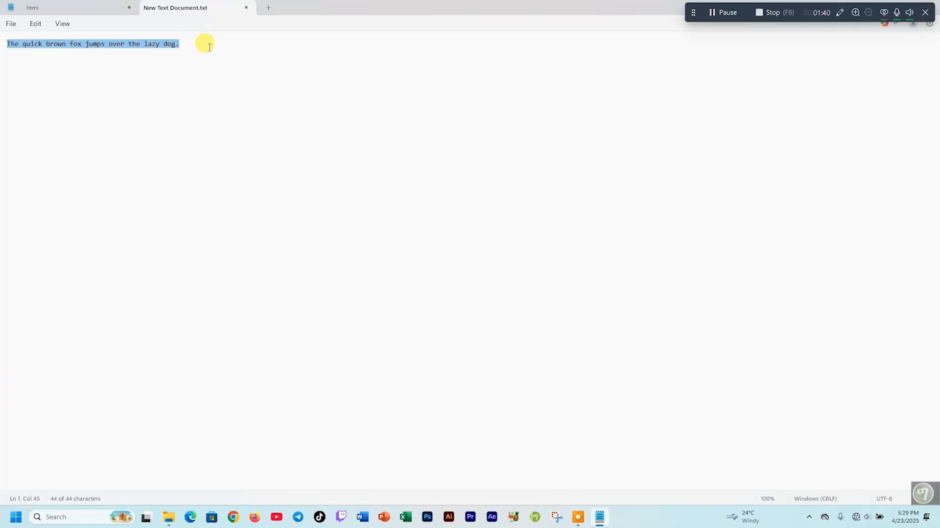
click(224, 50)
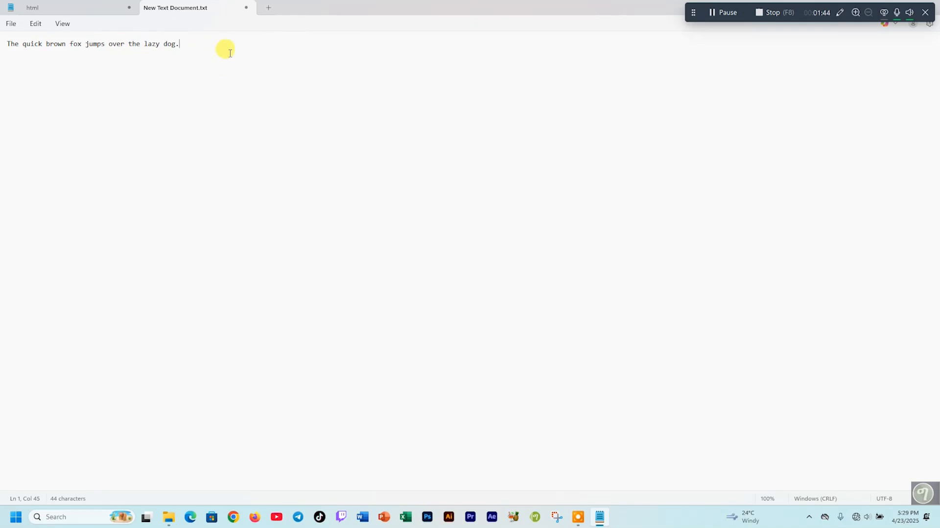
drag(179, 49, 100, 49)
key(ctrl+a)
click(2, 63)
key(ctrl+a)
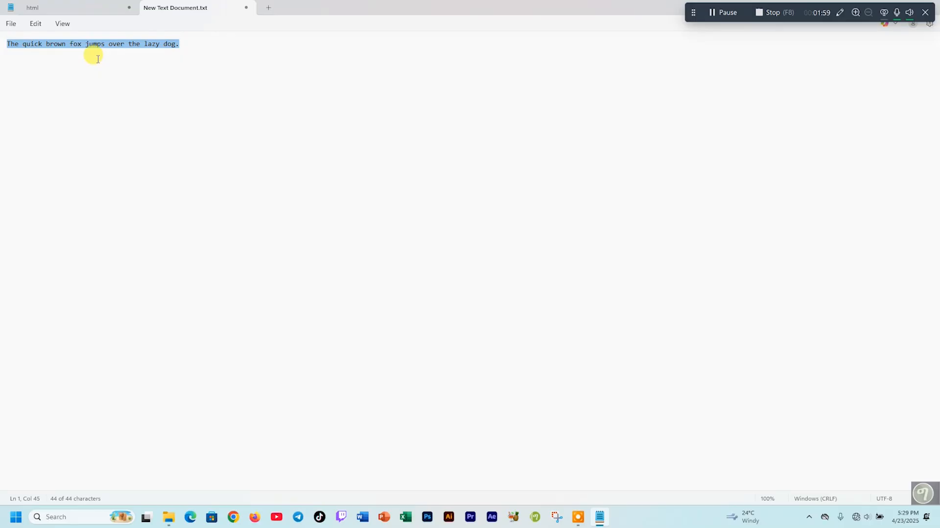
Save the document under the new name "text" in the Desktop folder as a text document
click(11, 25)
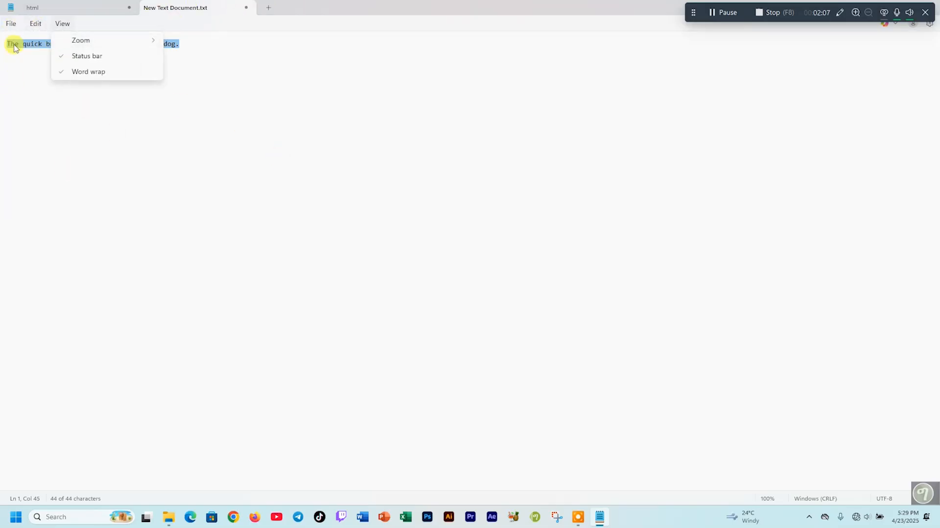
click(10, 24)
click(11, 25)
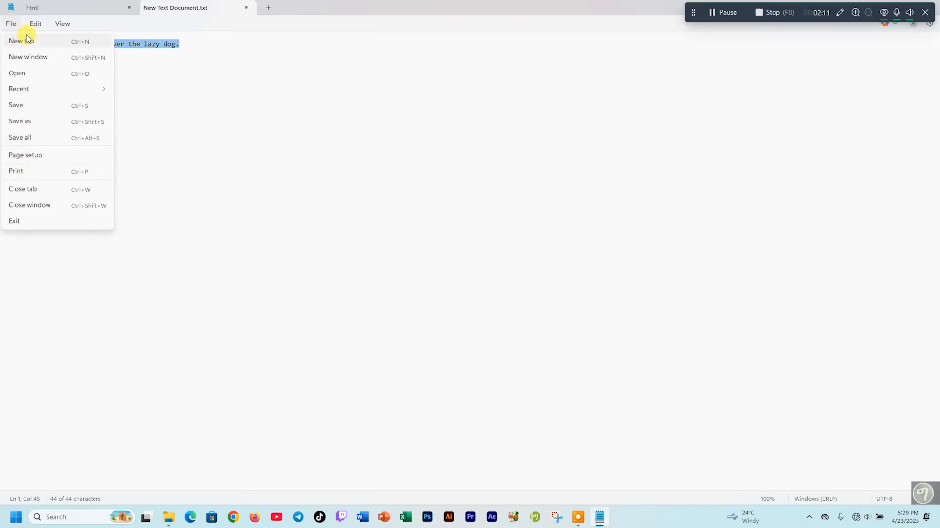
click(19, 122)
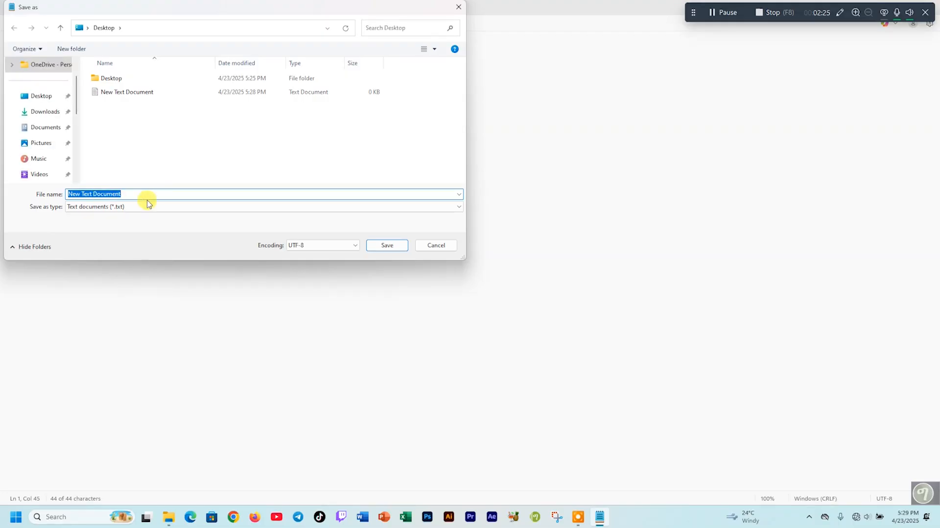
text(text)
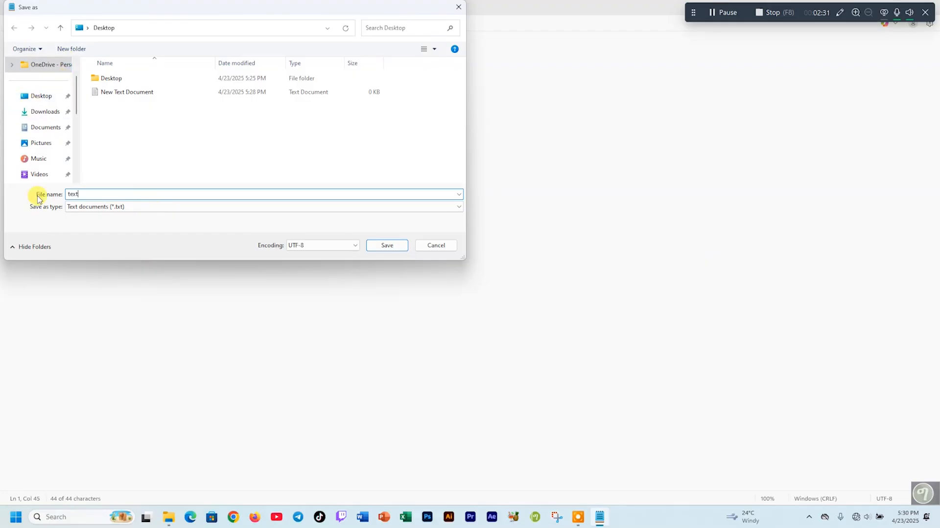
click(41, 97)
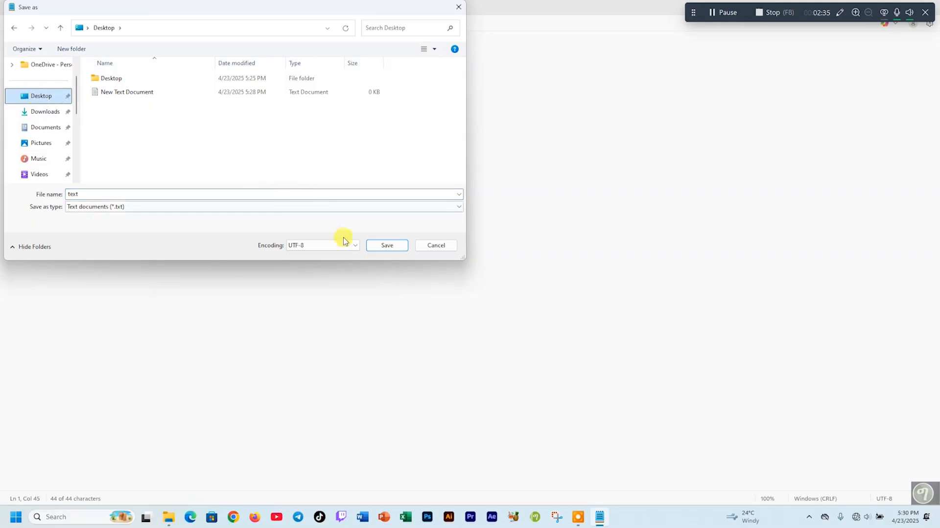
click(54, 95)
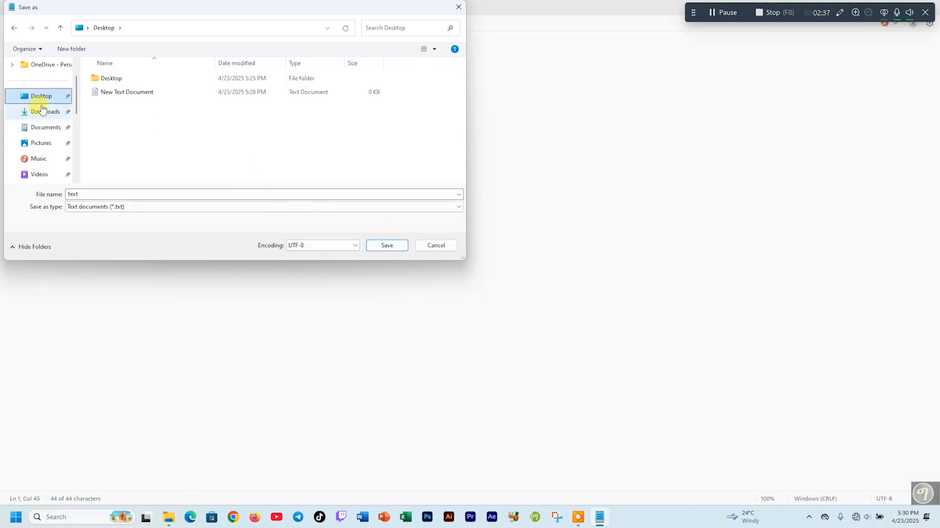
click(387, 245)
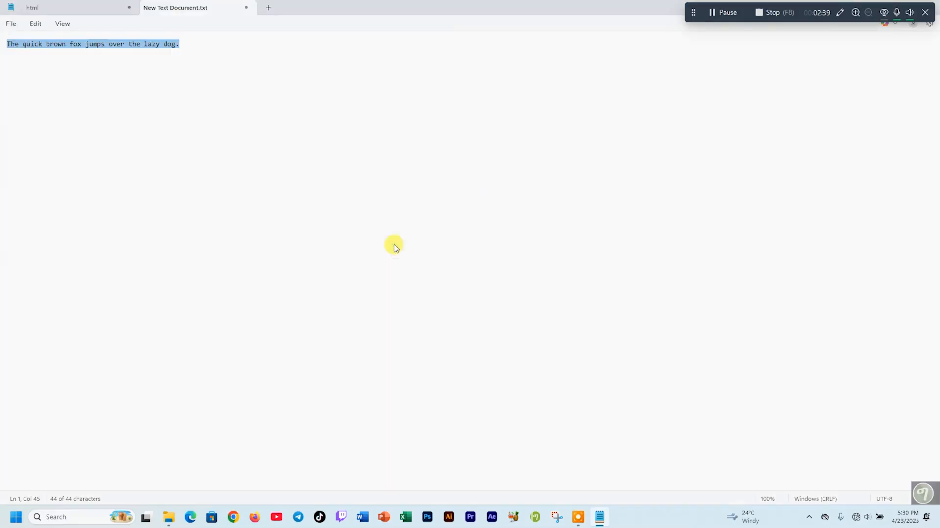
Select the saved "text" file on the Desktop for opening, and cancel without opening it
click(11, 24)
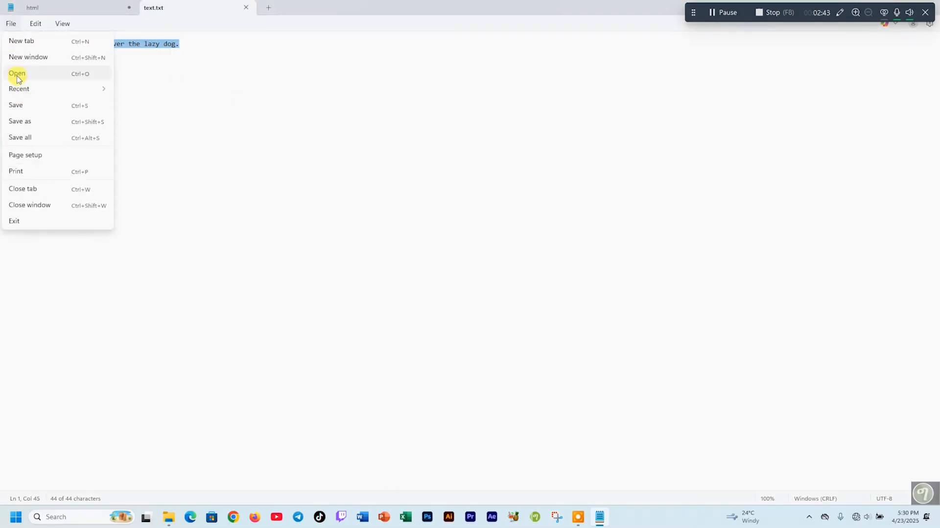
click(17, 74)
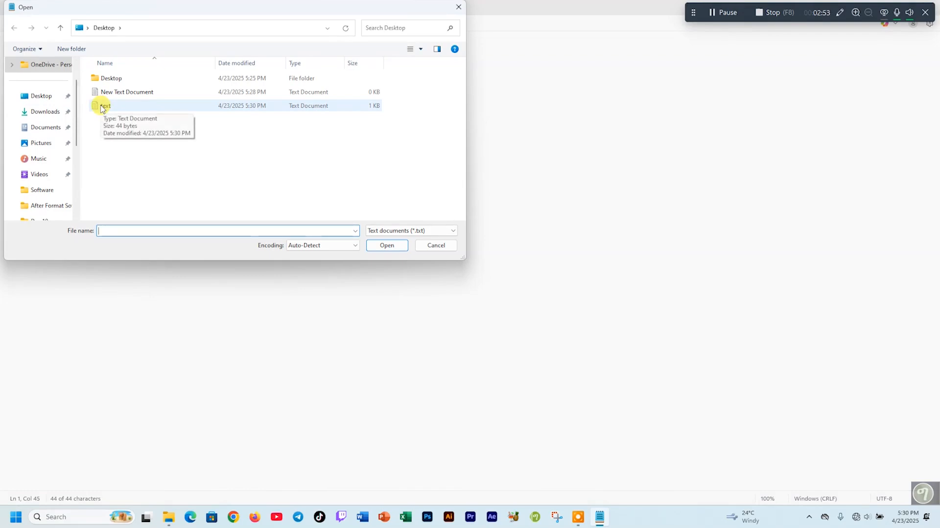
click(105, 107)
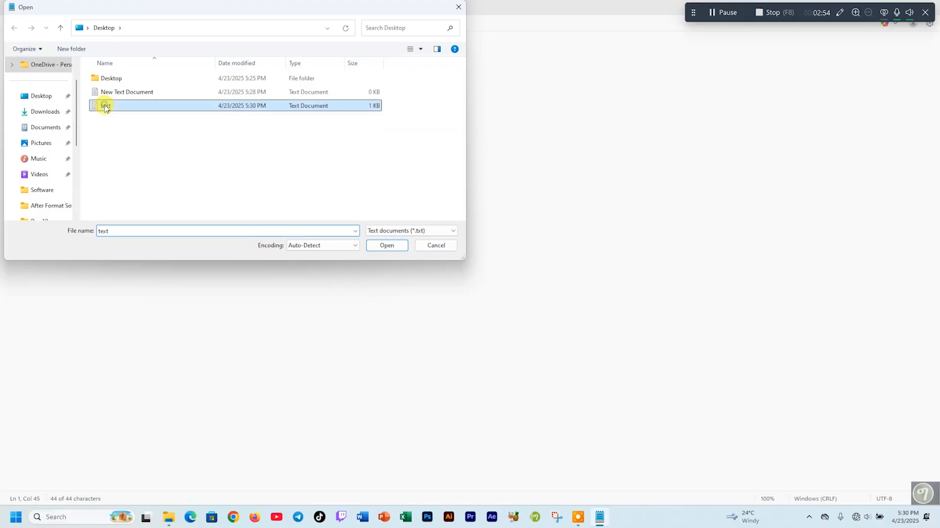
click(436, 246)
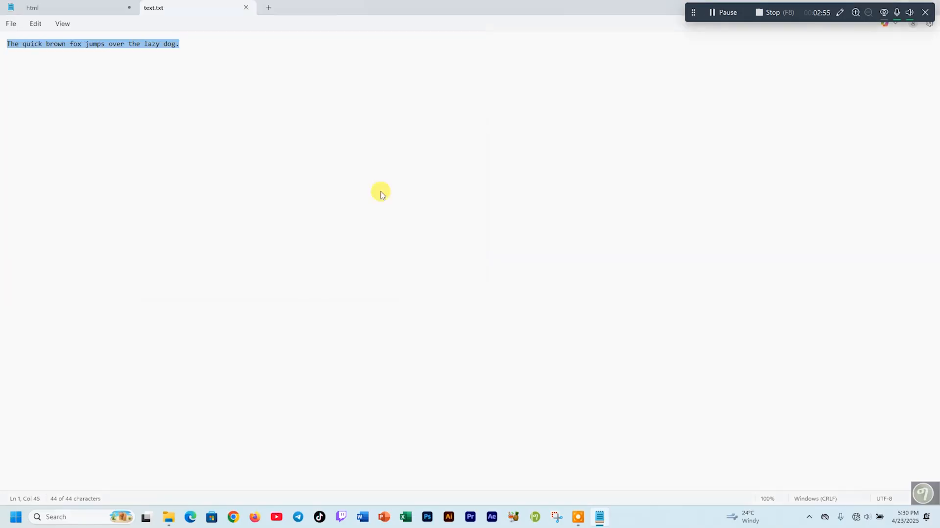
click(10, 24)
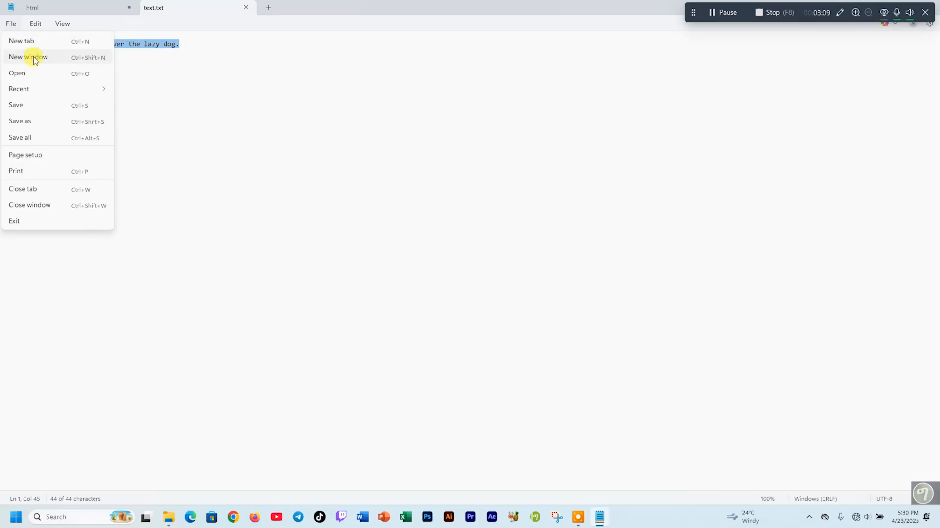
click(36, 24)
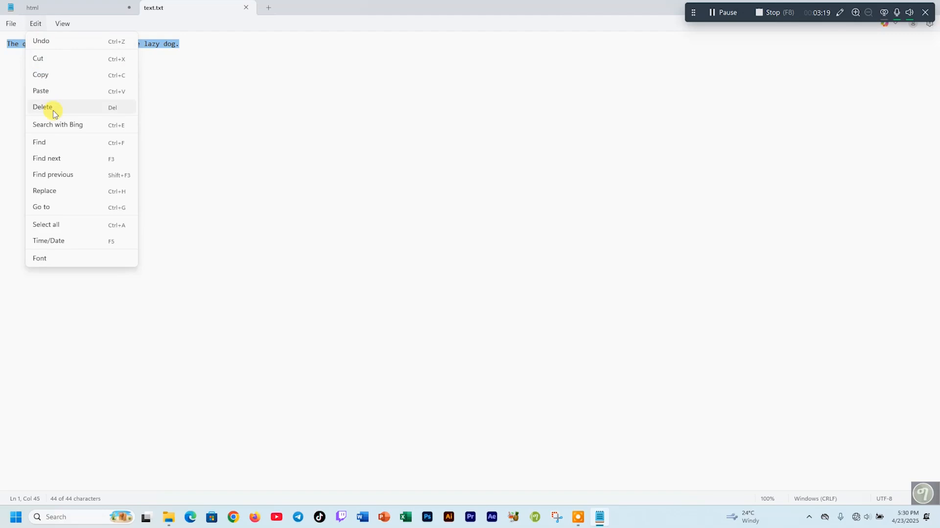
mouse_move(36, 23)
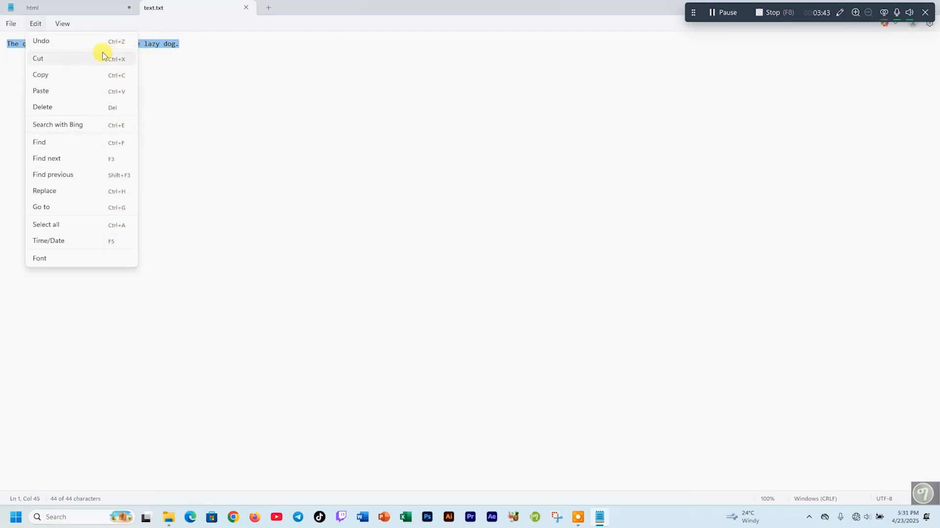
click(229, 69)
Copy the whole sentence about the quick brown fox to the clipboard
drag(191, 42, 9, 43)
click(35, 25)
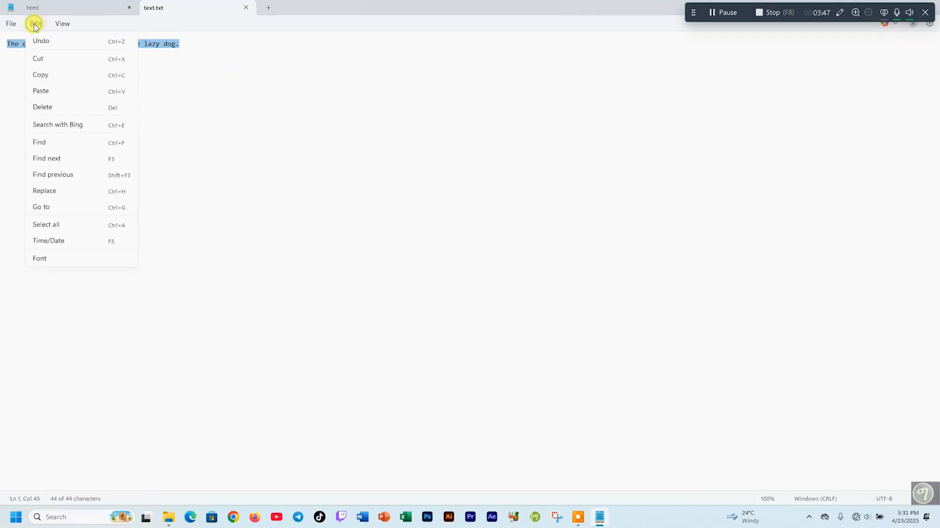
click(47, 75)
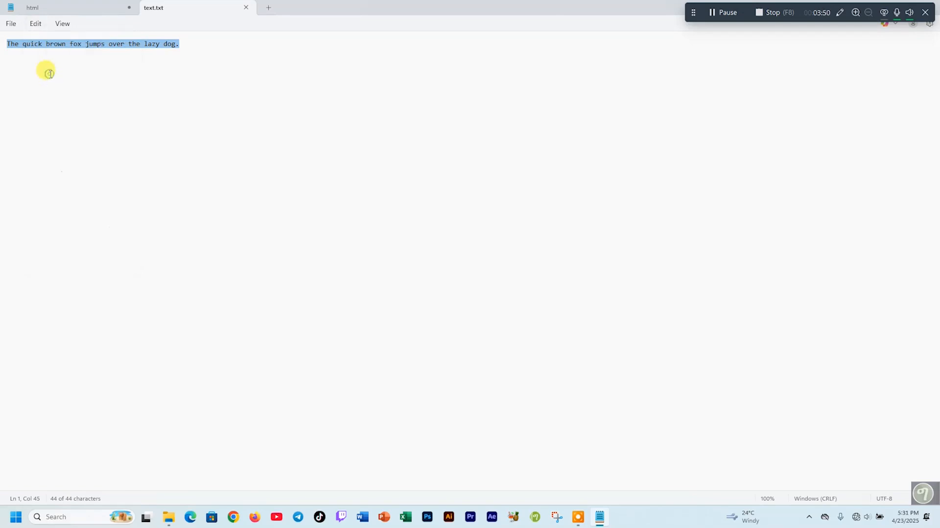
Paste the copied sentence twice below the original, each copy on its own new line
click(188, 44)
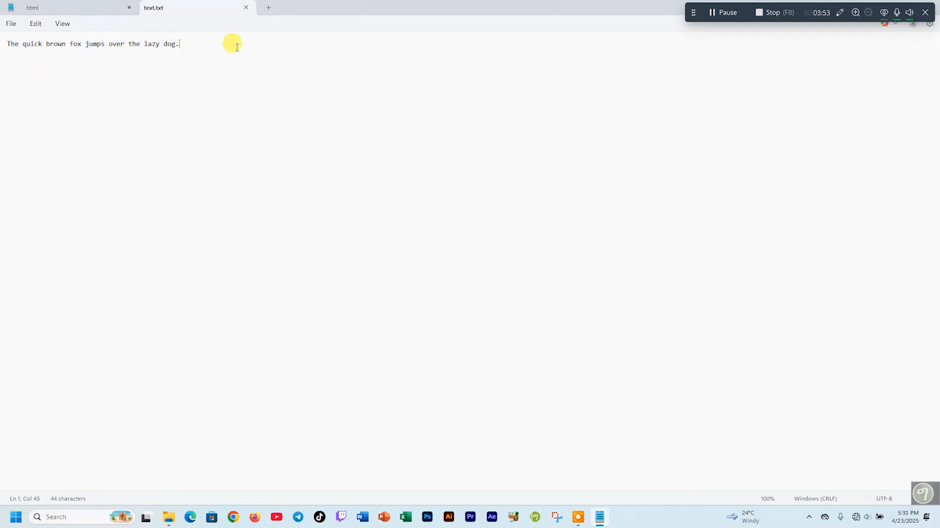
key(Return)
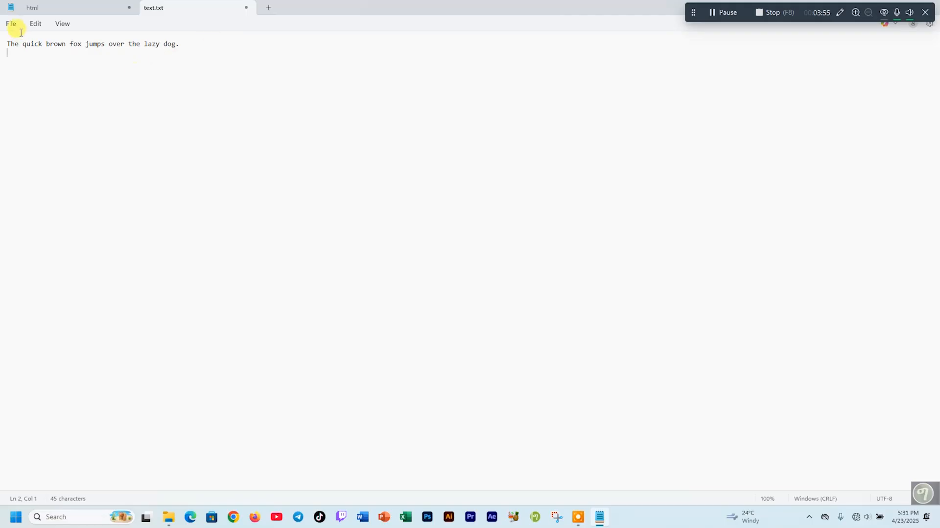
click(37, 25)
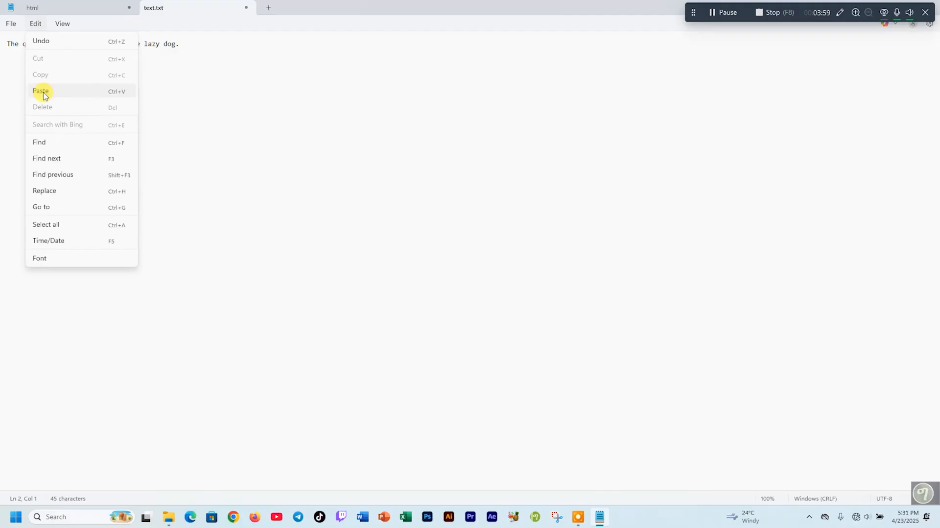
click(43, 93)
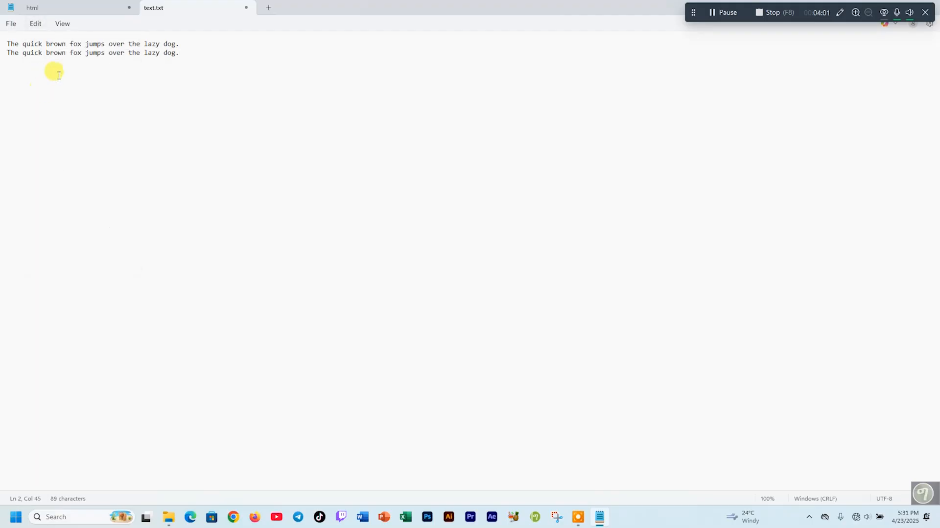
click(33, 24)
click(43, 91)
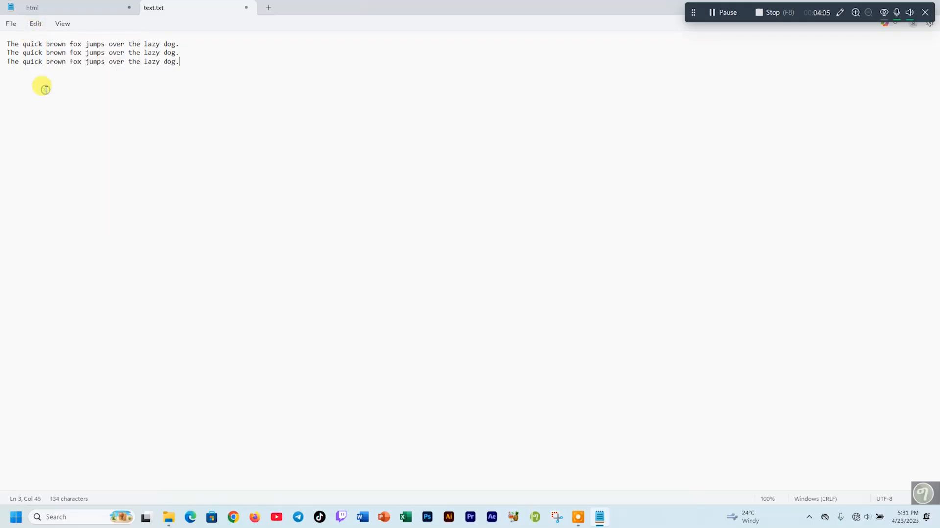
Undo the last paste and paste the copied sentence again on the third line
click(37, 25)
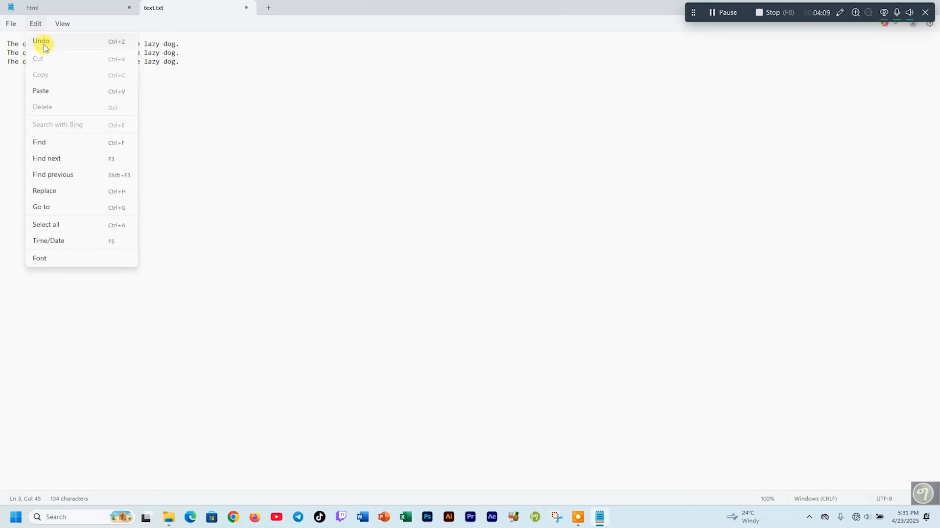
click(42, 42)
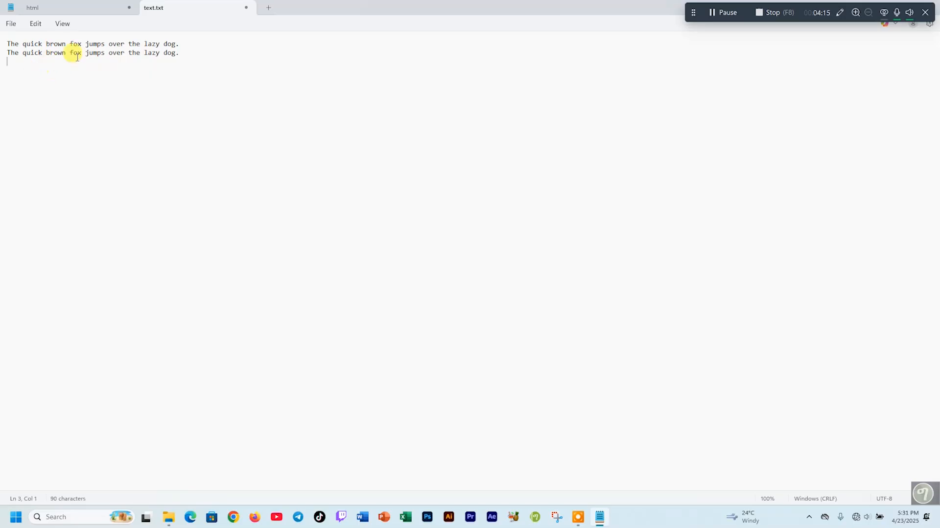
click(36, 24)
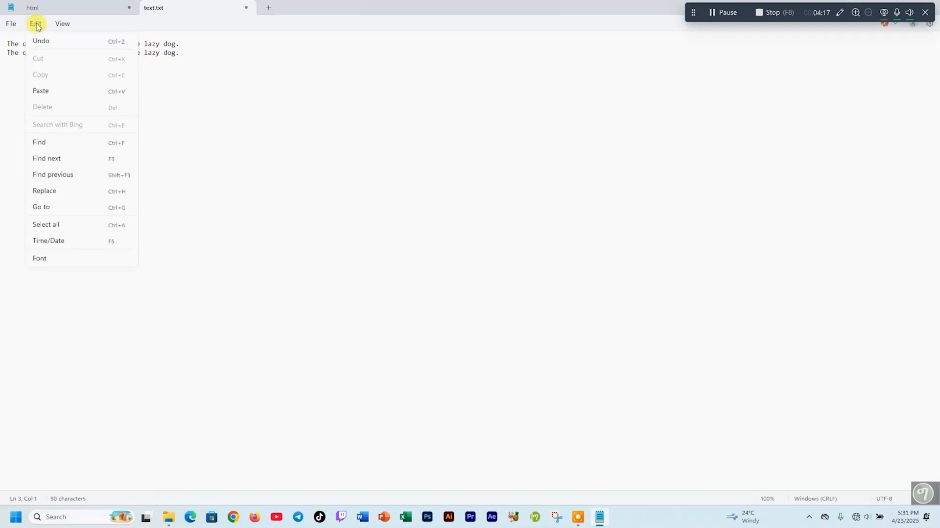
click(41, 91)
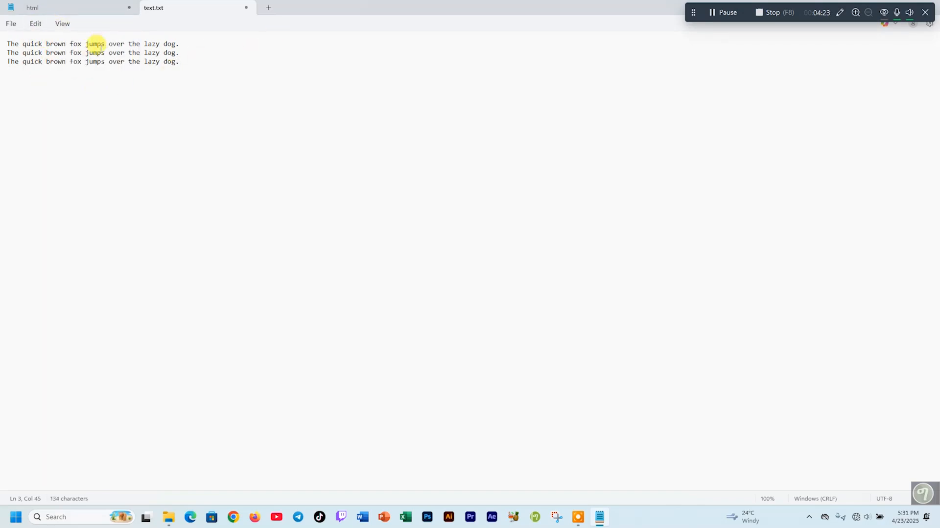
Cut all three sentences from the document and paste them back in
drag(10, 39, 200, 77)
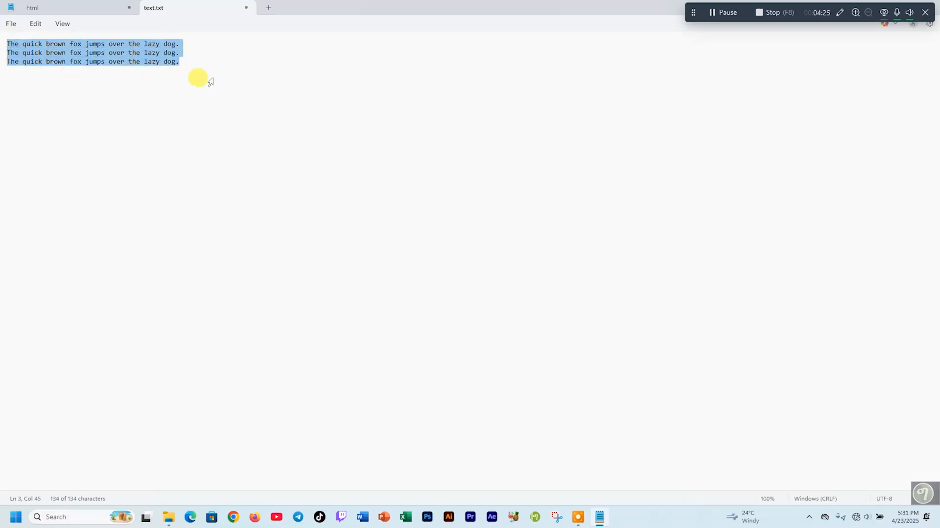
click(36, 24)
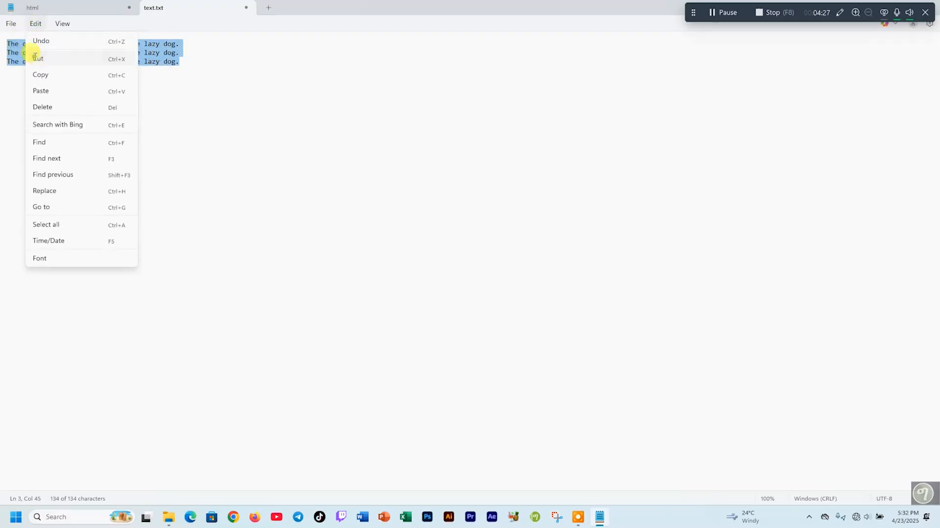
click(34, 58)
click(34, 24)
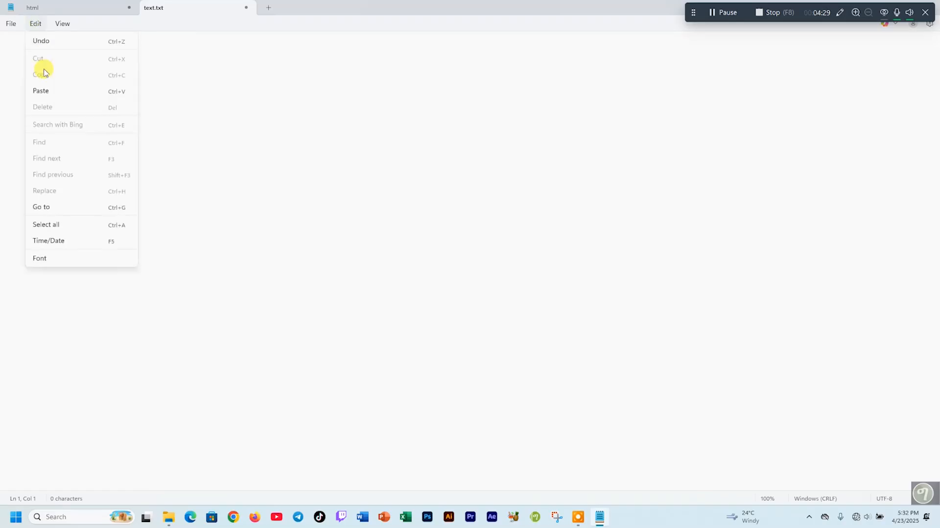
click(40, 90)
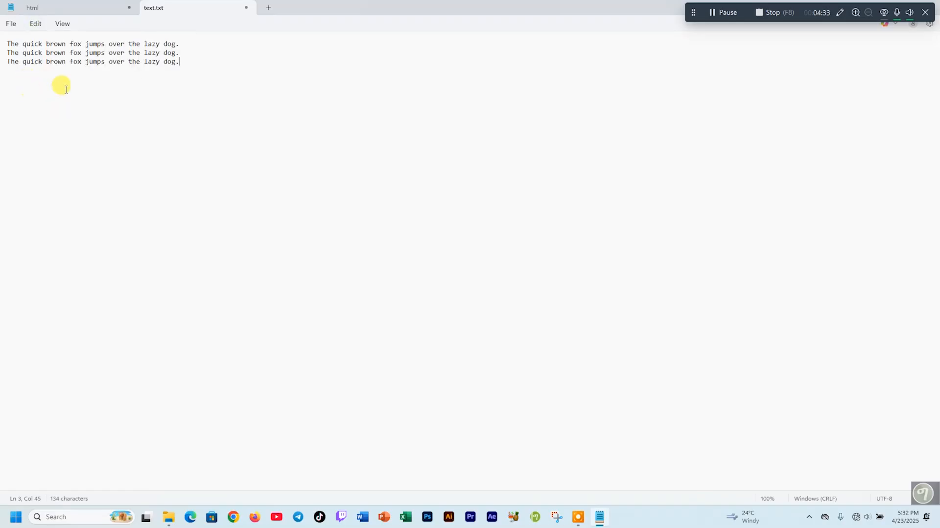
Search the document for "dog", step back and forth through its occurrences, and close the search
click(35, 24)
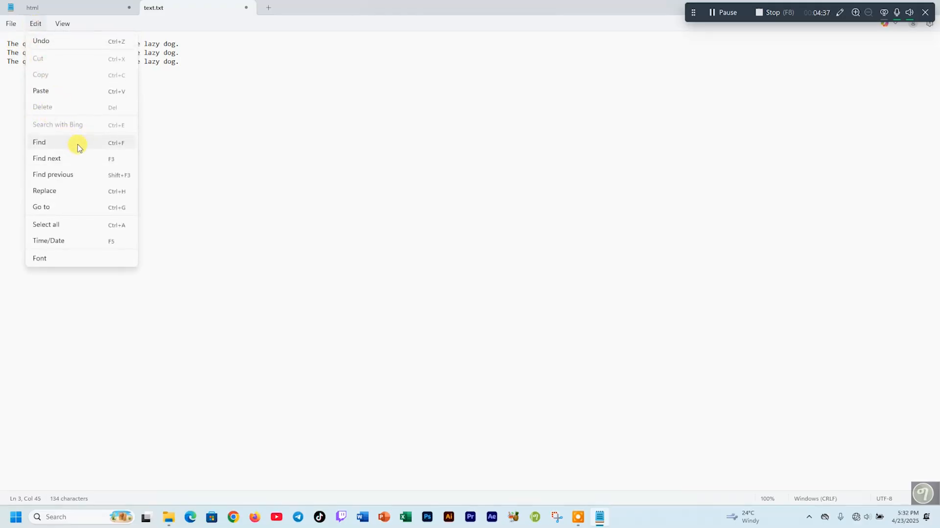
click(256, 123)
click(34, 23)
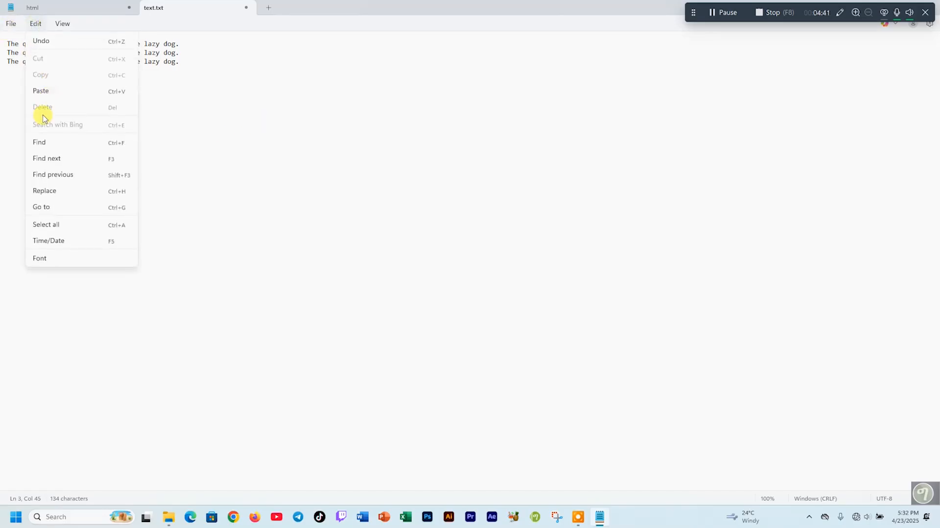
click(37, 142)
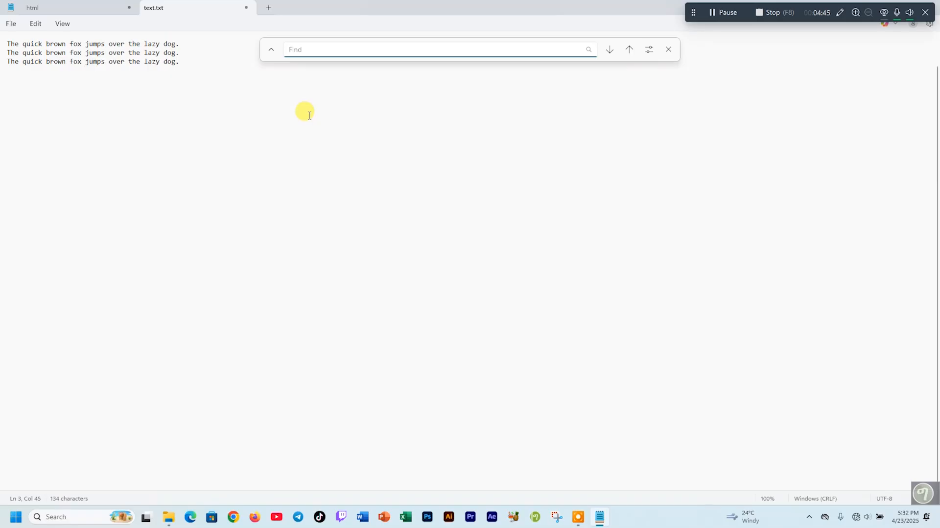
text(dog)
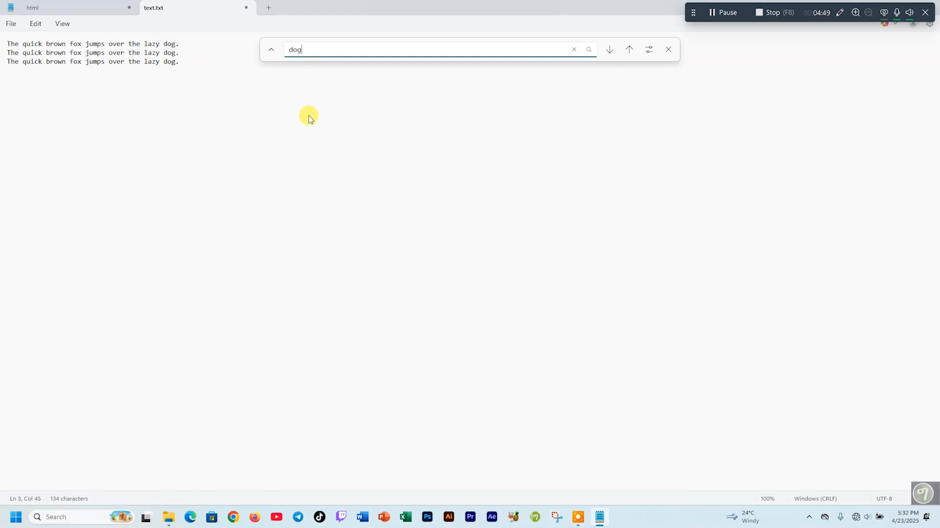
click(627, 50)
click(627, 50)
click(628, 50)
click(628, 49)
click(629, 50)
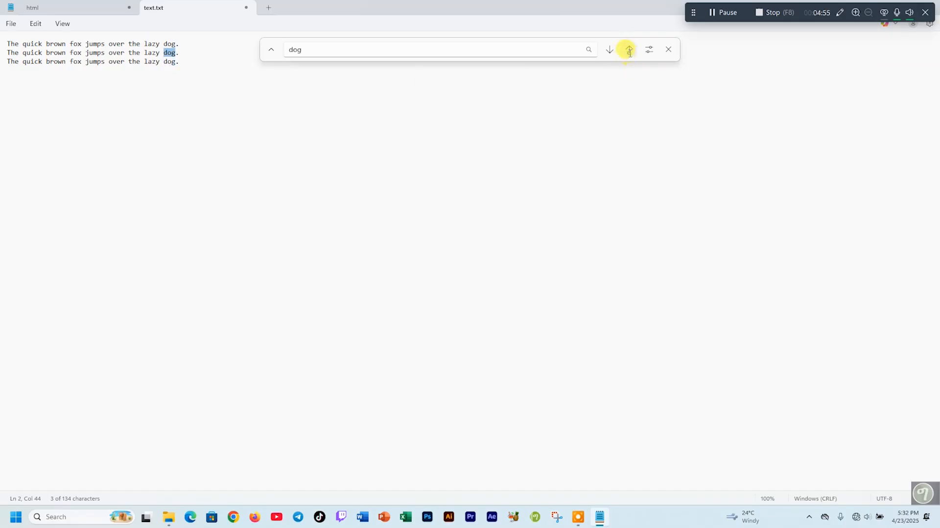
click(629, 50)
click(611, 50)
click(628, 49)
click(629, 49)
key(Escape)
click(210, 81)
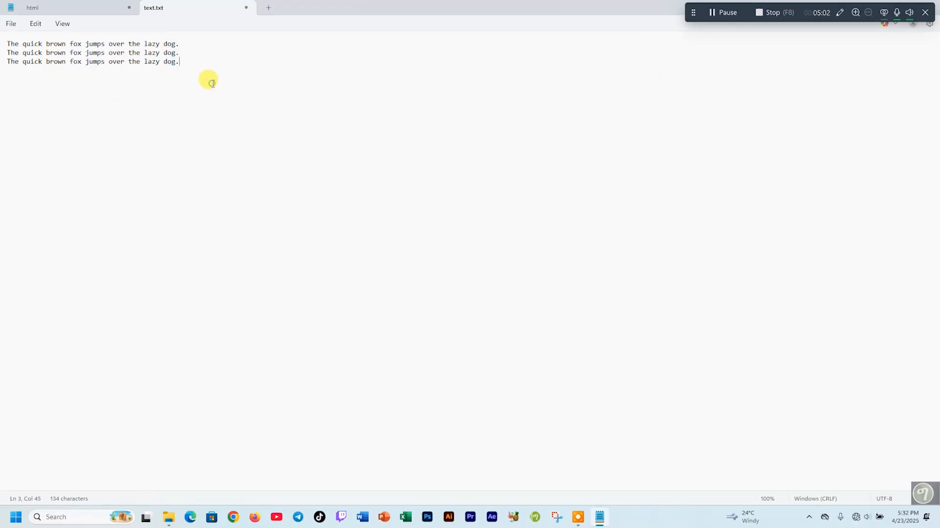
Replace every occurrence of "dog" with "cat" and close the replace tool
click(41, 25)
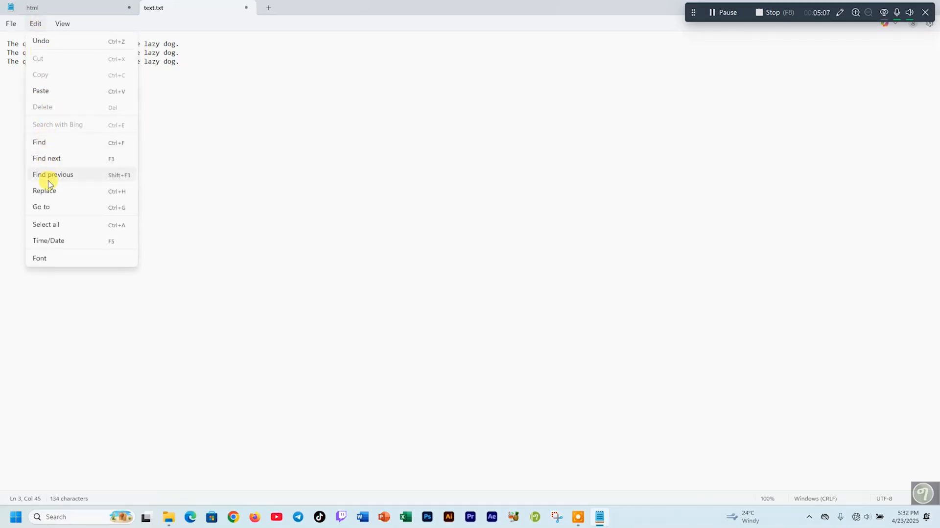
click(49, 198)
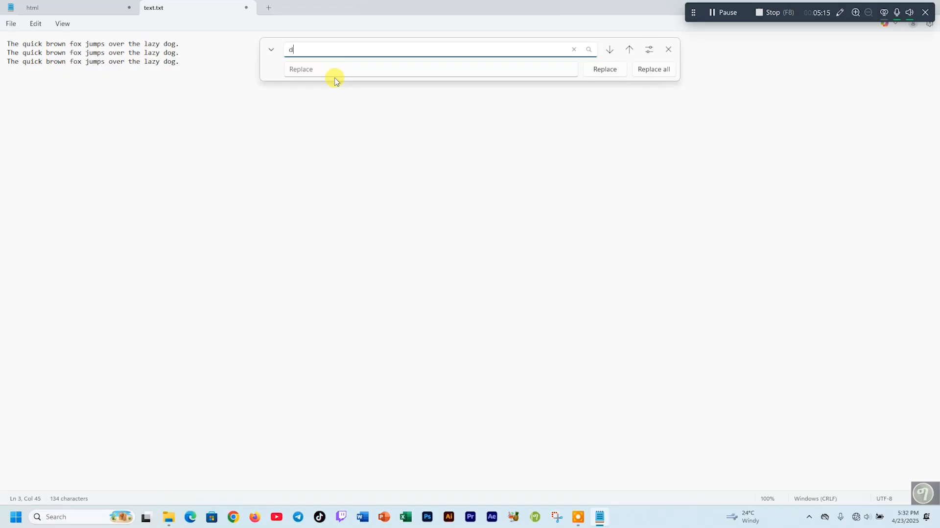
click(325, 67)
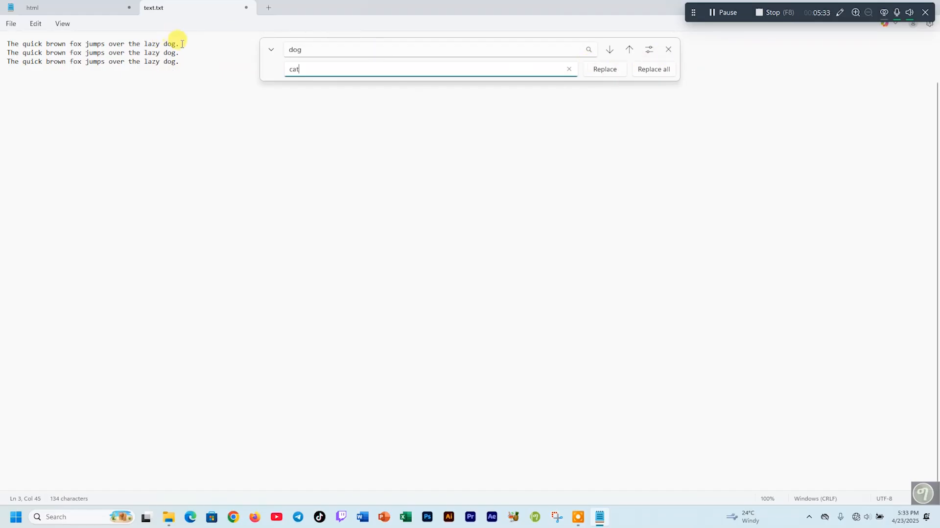
click(651, 69)
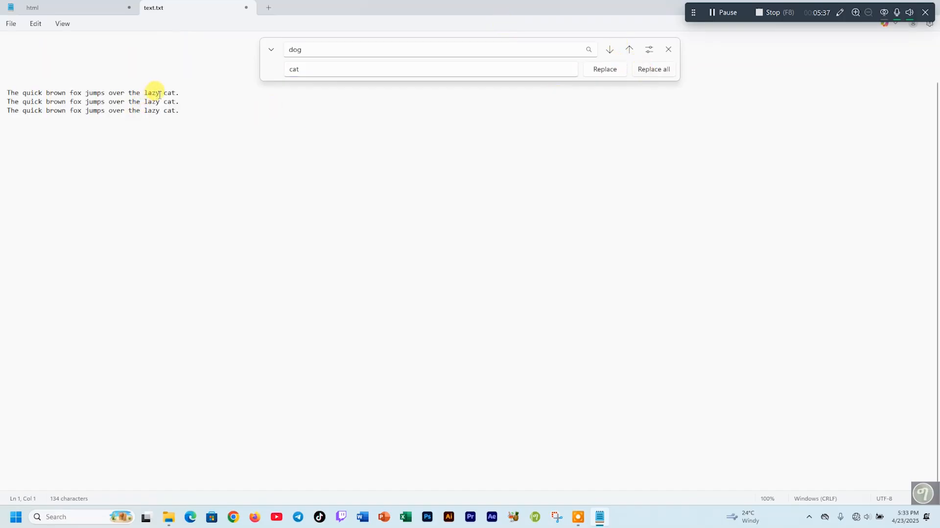
click(668, 48)
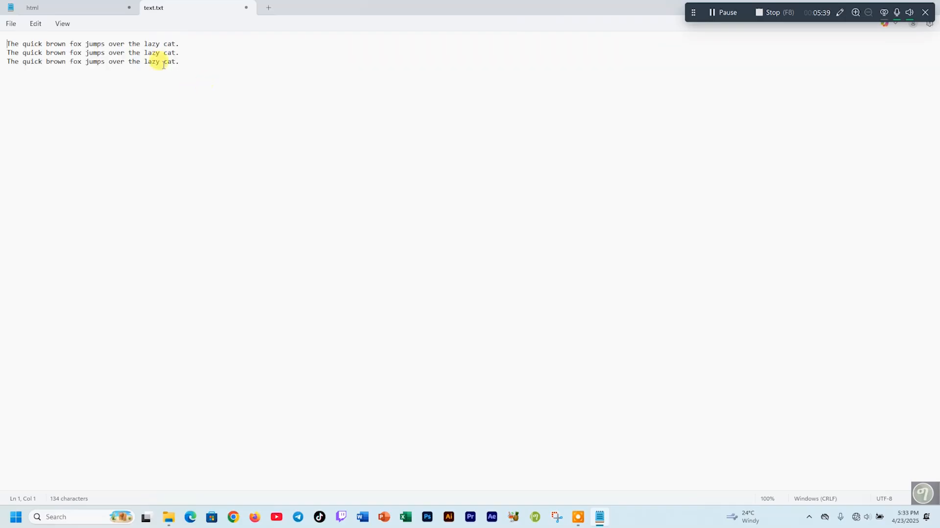
Undo the replacement of "dog" with "cat" and place the caret within the third sentence
click(39, 24)
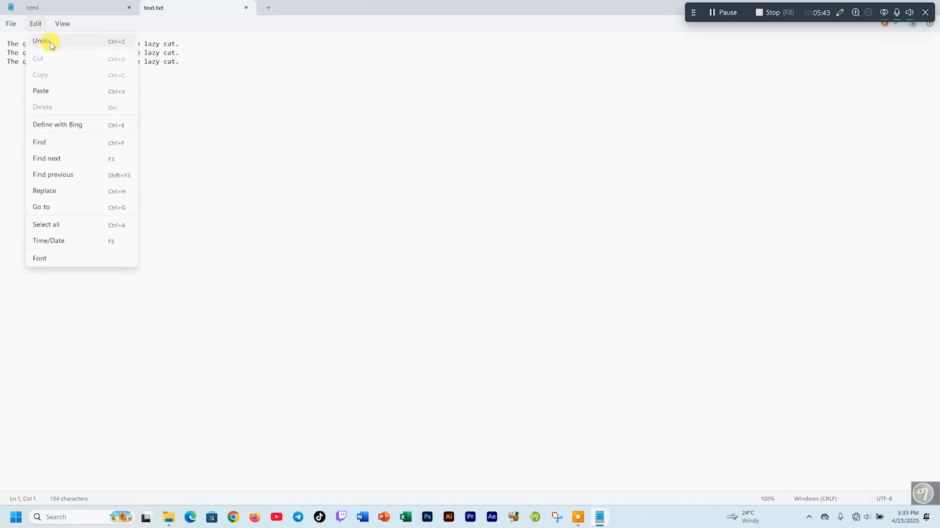
click(44, 41)
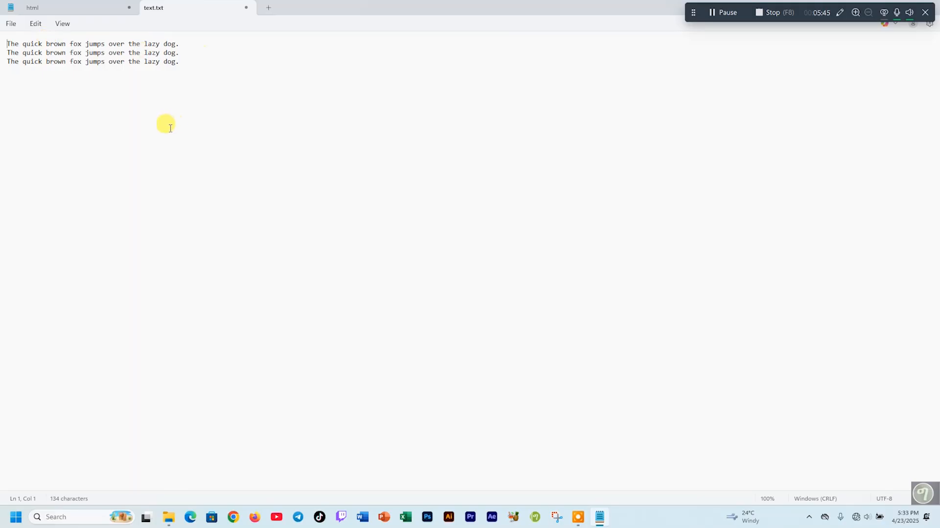
click(93, 90)
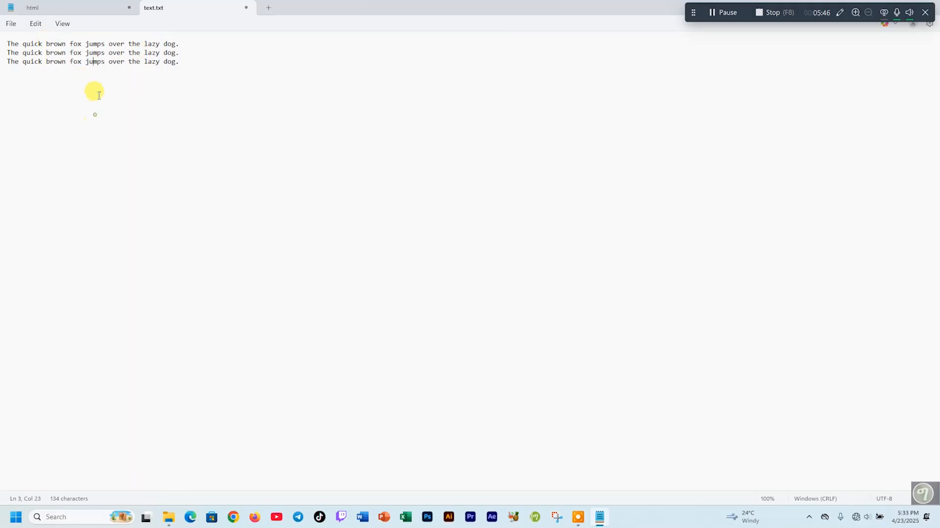
Use Go to line to move the caret to the start of line 3
click(37, 26)
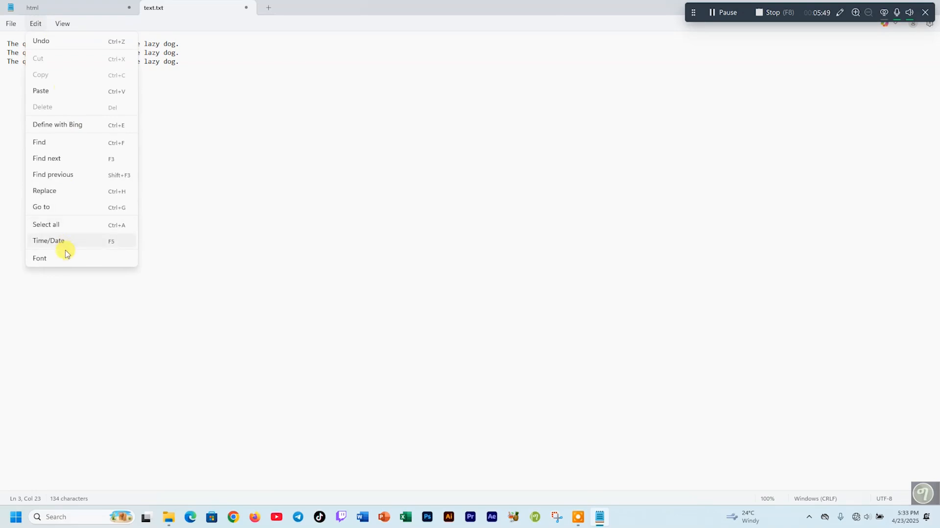
click(46, 205)
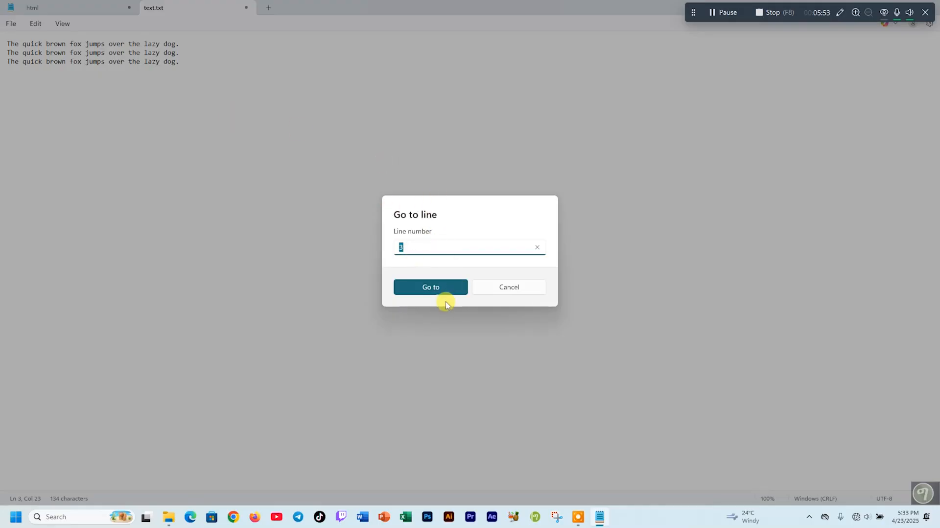
click(431, 288)
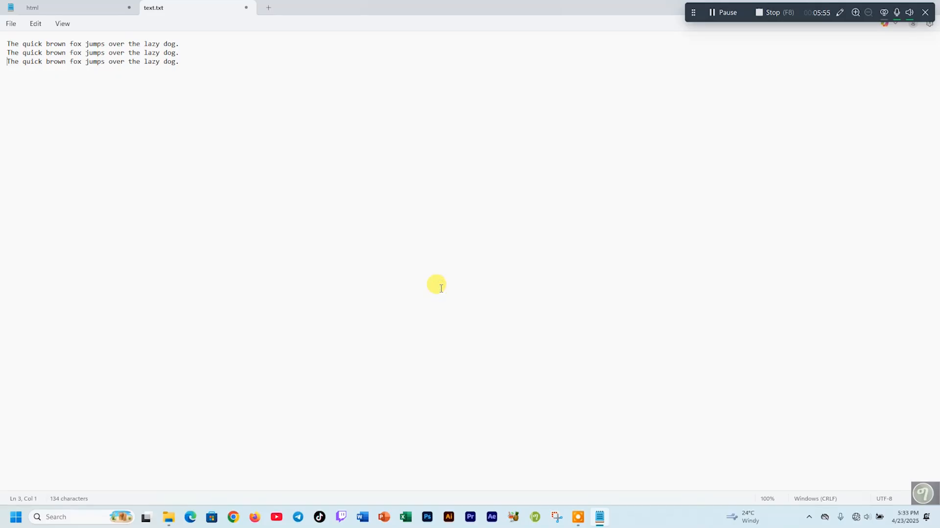
Use Go to line to jump to line 2, and place the caret at the end of that line
click(35, 23)
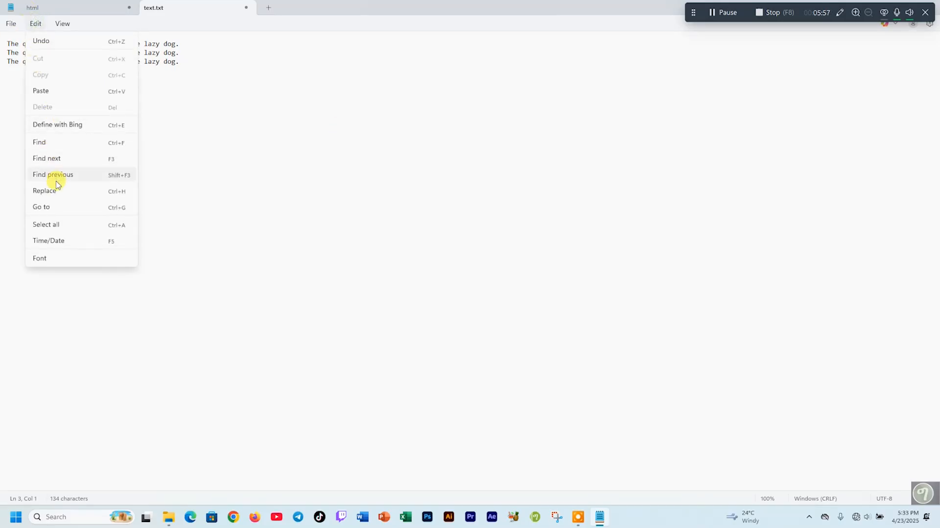
click(47, 207)
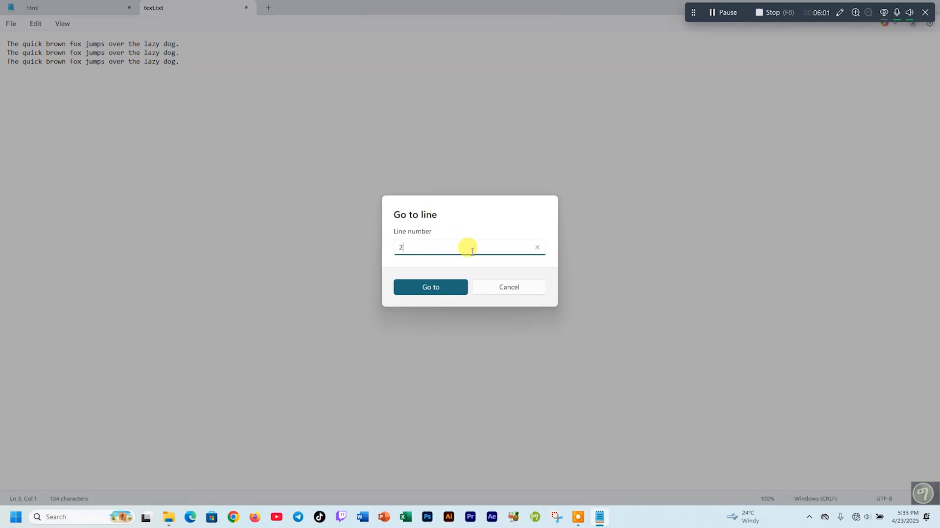
click(427, 289)
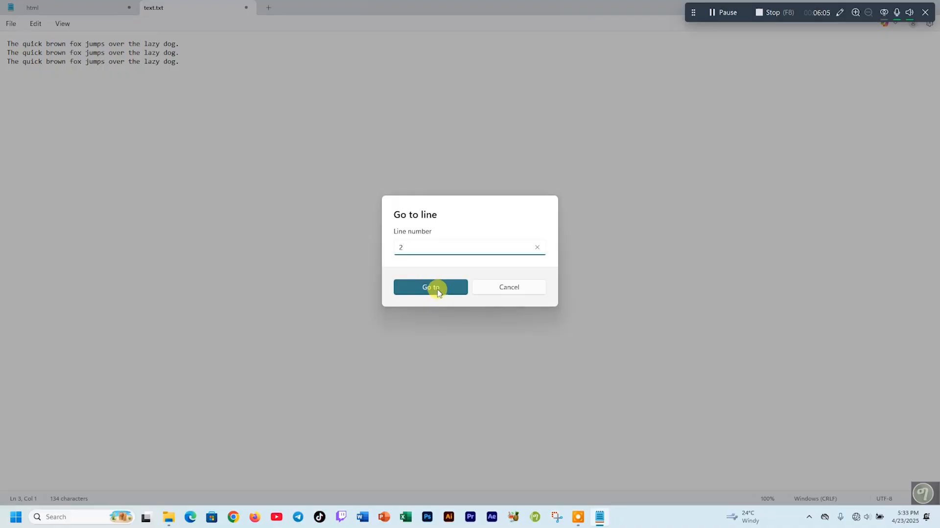
click(439, 292)
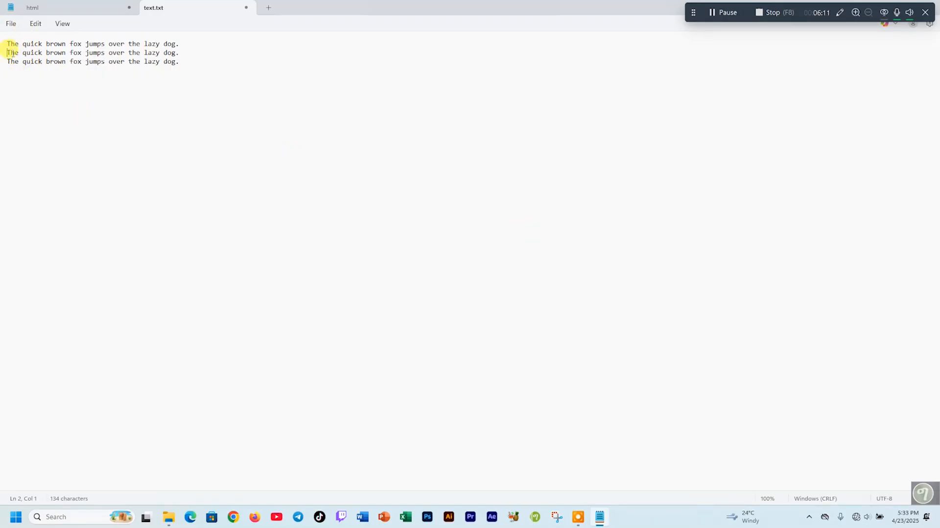
click(190, 53)
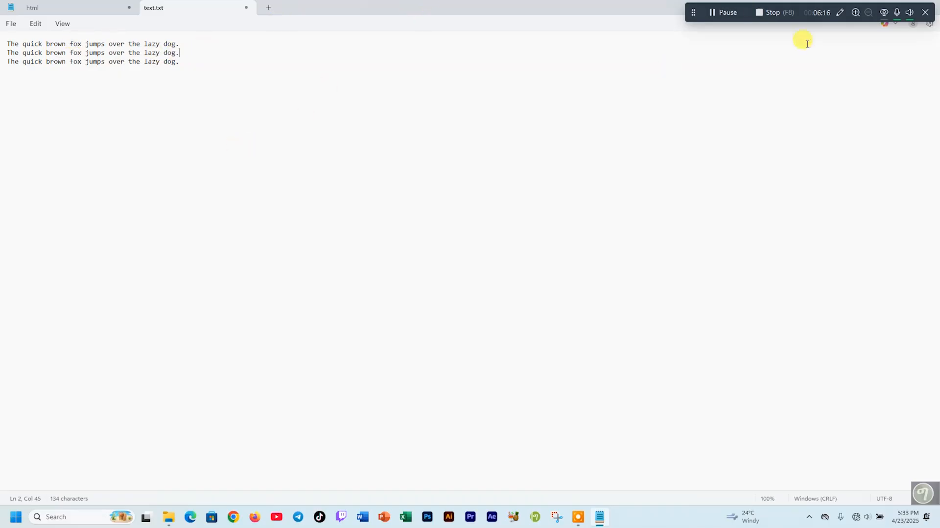
click(773, 12)
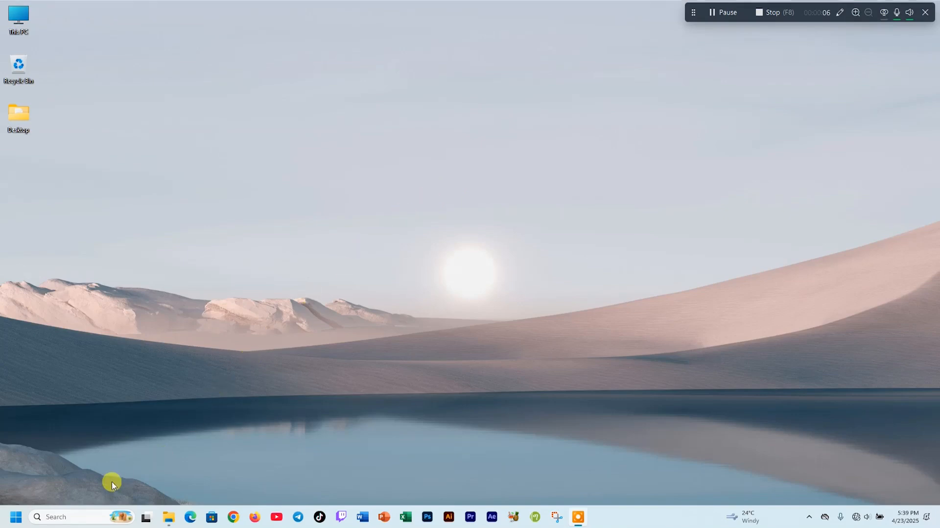
Search Windows for "wordpad" and open WordPad with a blank document
click(80, 516)
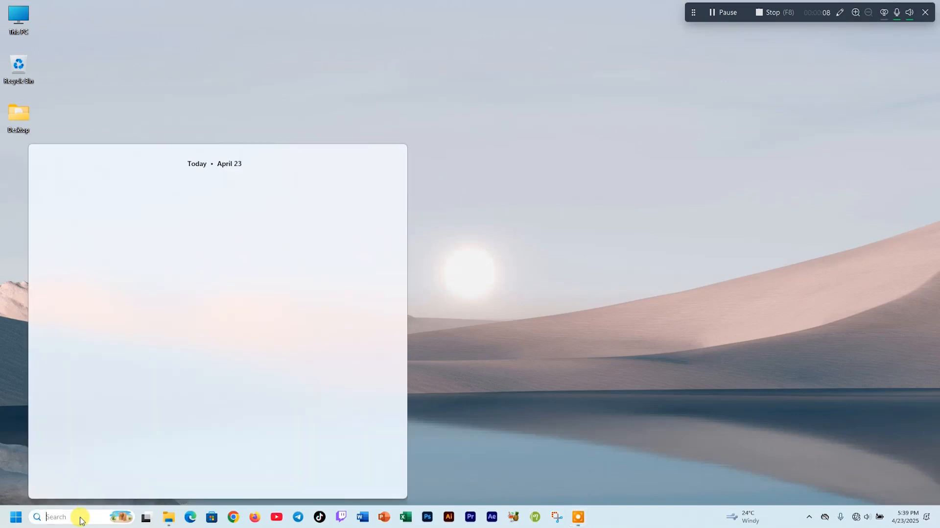
text(word)
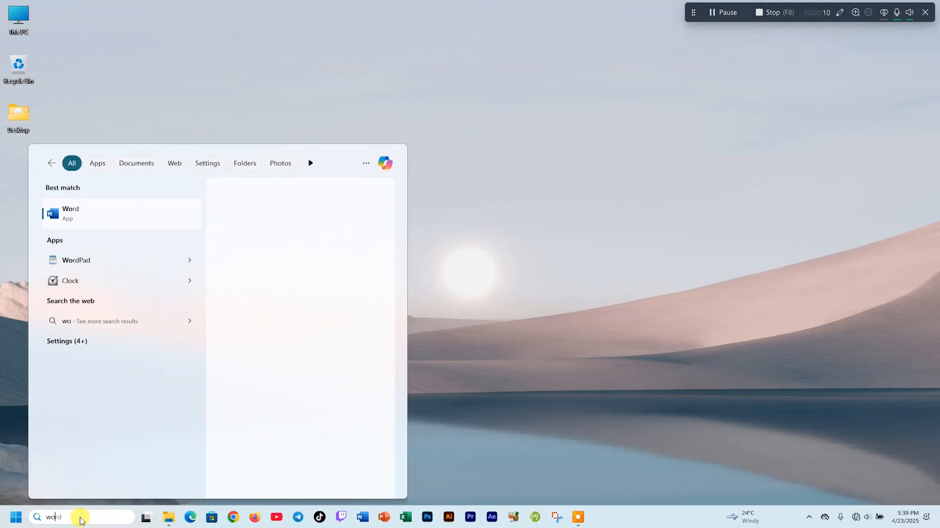
text(pad)
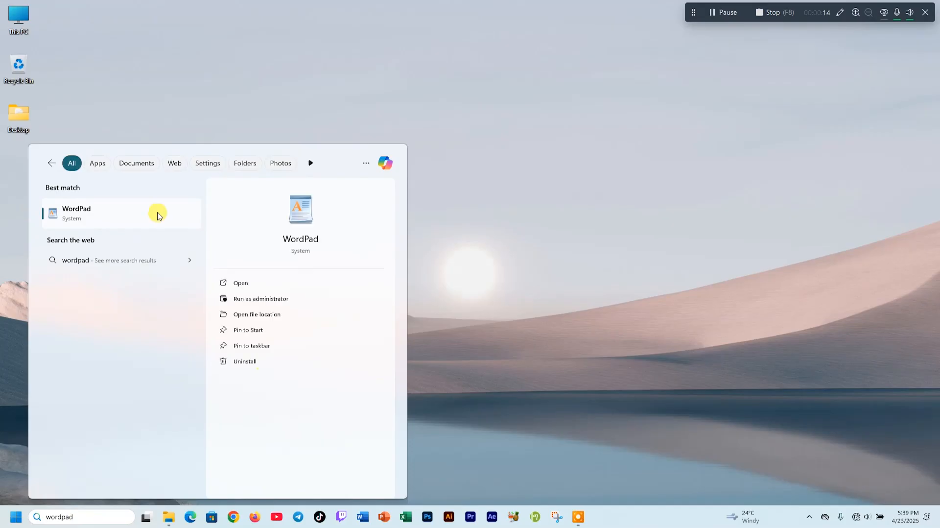
click(134, 220)
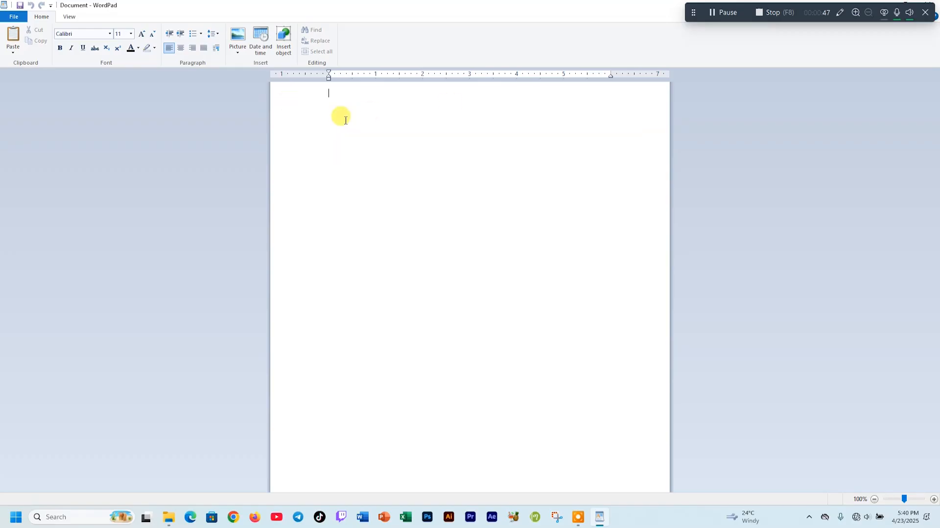
Write "the quick brown fox jumps over the lazy dog." and paste three copies of the sentence on the lines below
text(t)
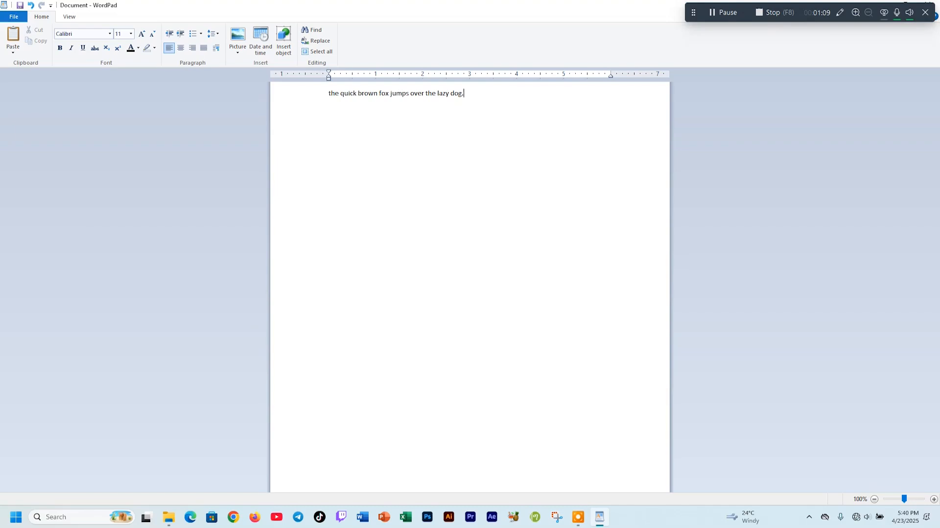
click(296, 94)
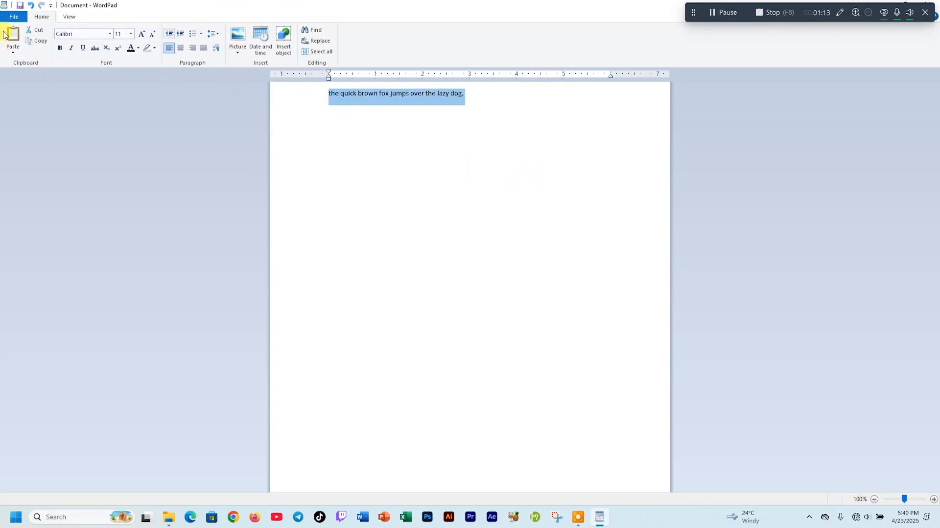
click(41, 40)
click(518, 102)
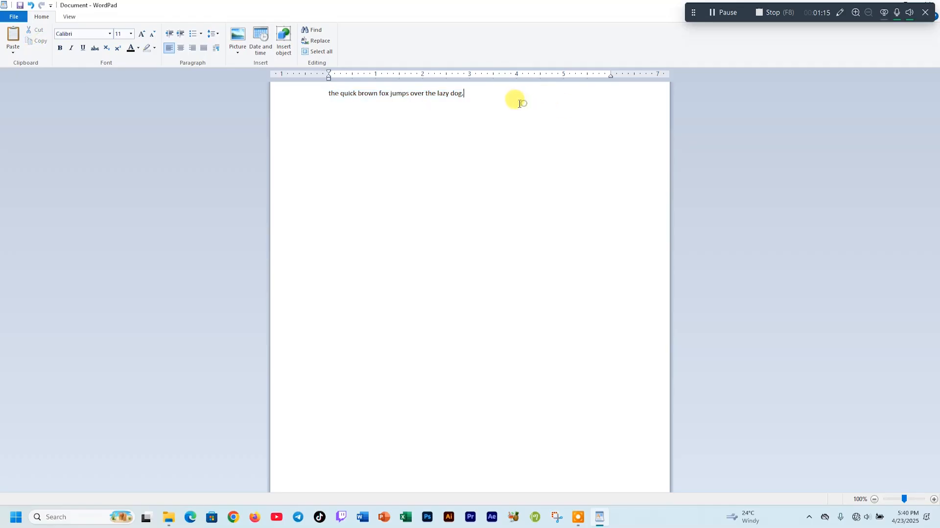
key(Return)
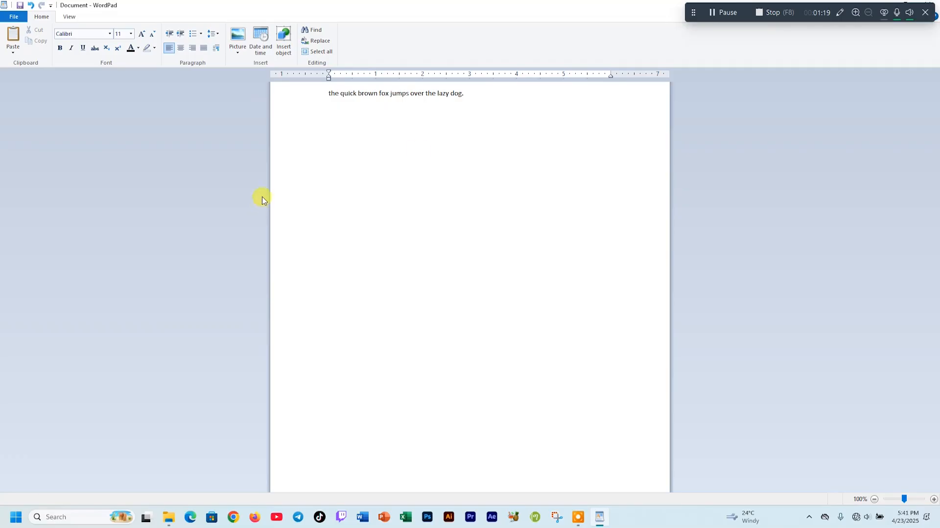
click(14, 39)
click(15, 40)
click(15, 40)
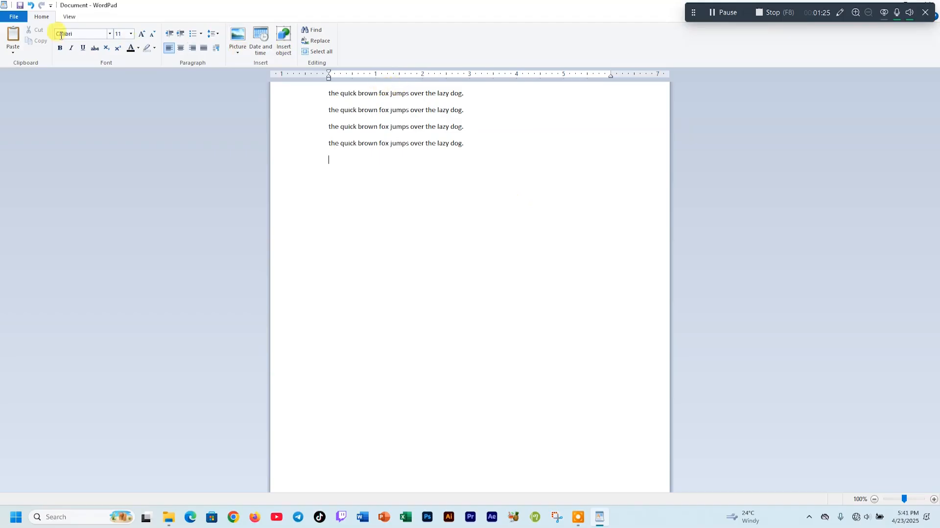
Cut all four sentences from the document and paste them back in
drag(320, 93, 398, 164)
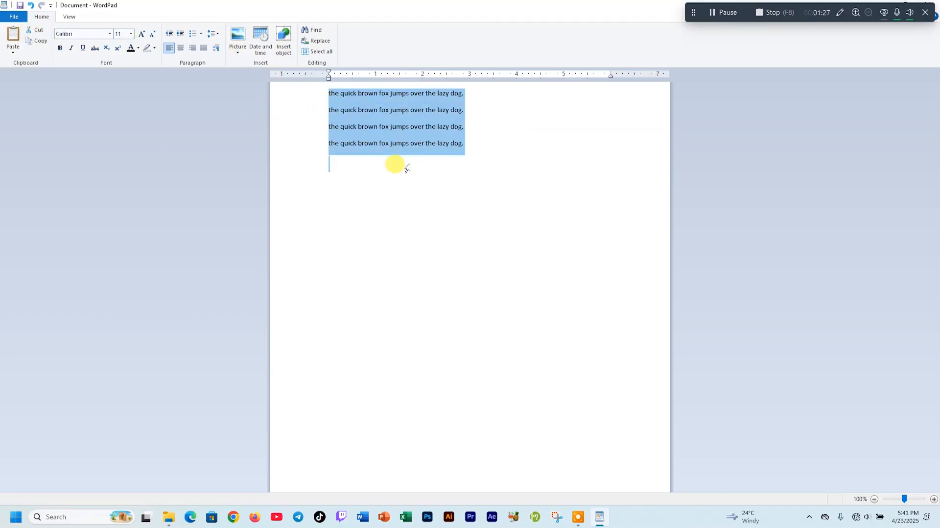
click(35, 33)
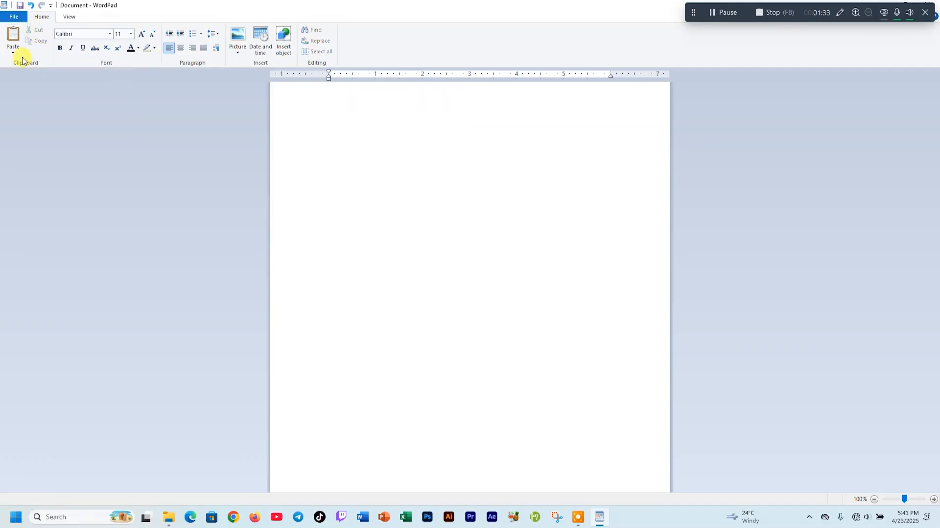
click(12, 35)
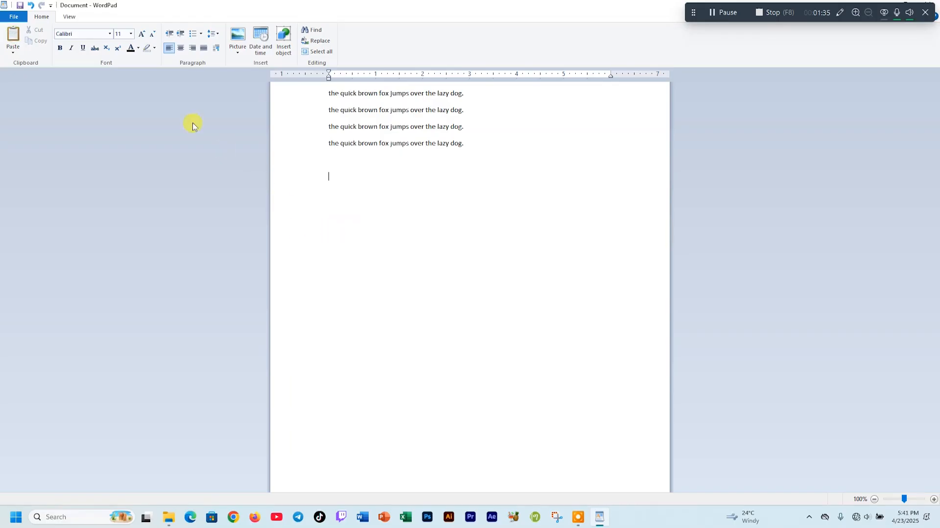
Change the font of the first sentence to Cascadia Code SemiBold
drag(315, 92, 474, 78)
click(108, 34)
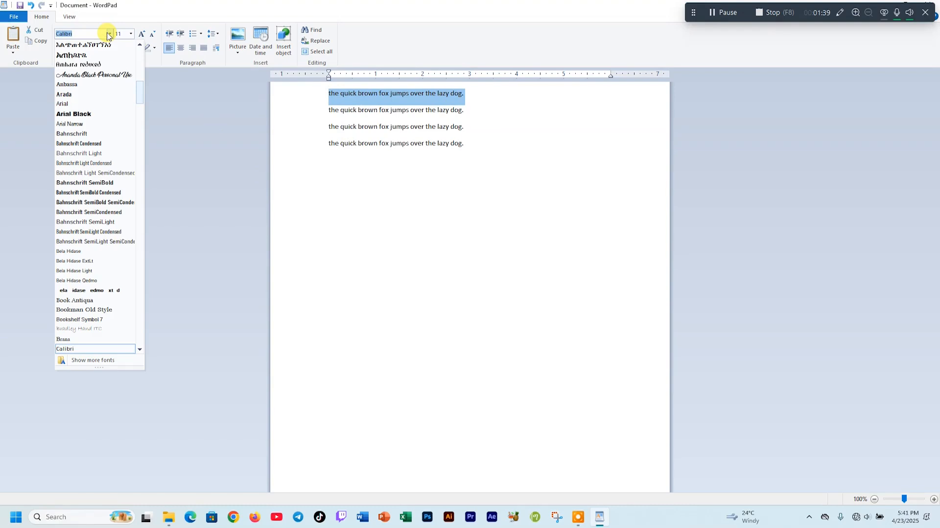
drag(140, 86, 151, 133)
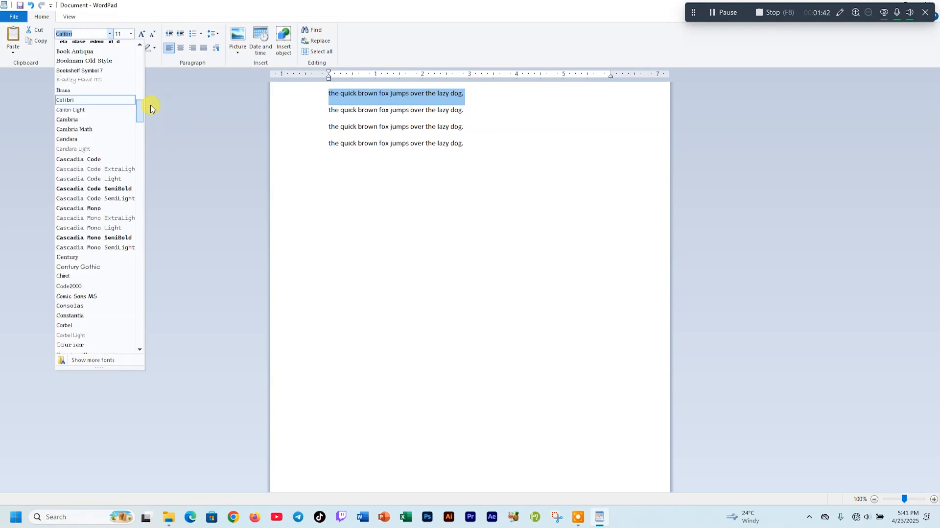
click(107, 191)
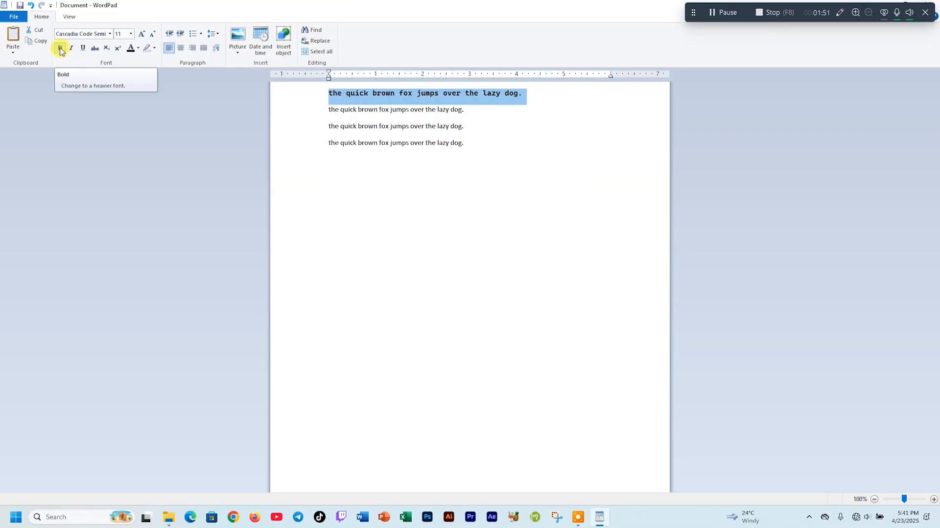
Set the font of the first sentence to Times New Roman and make it bold
click(109, 35)
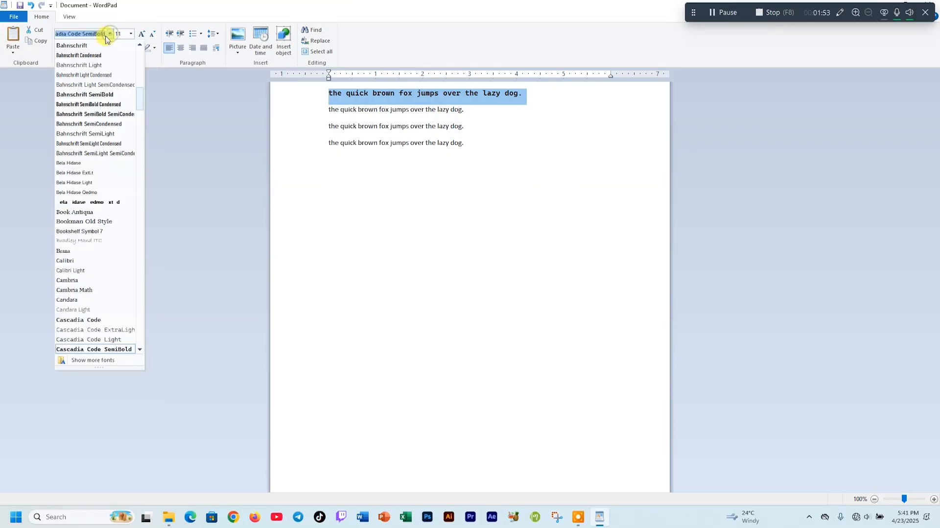
text(ti)
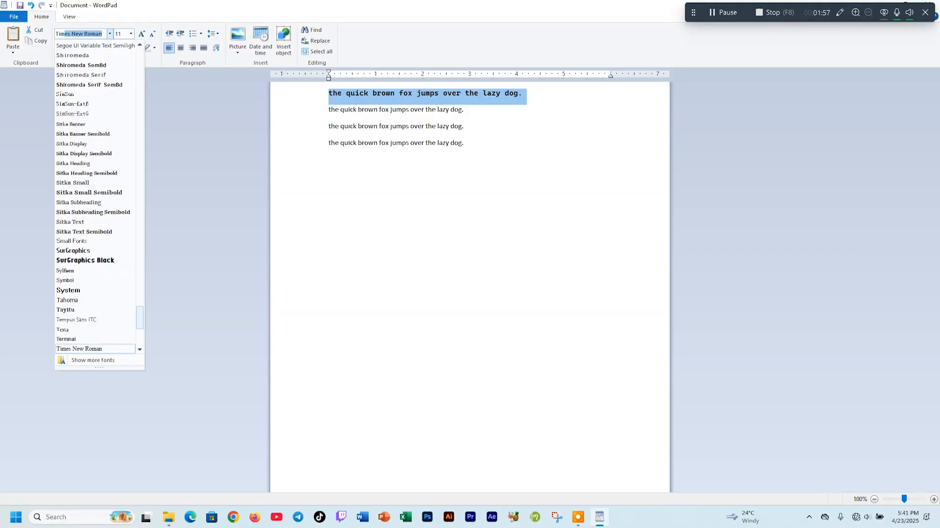
key(Return)
click(62, 48)
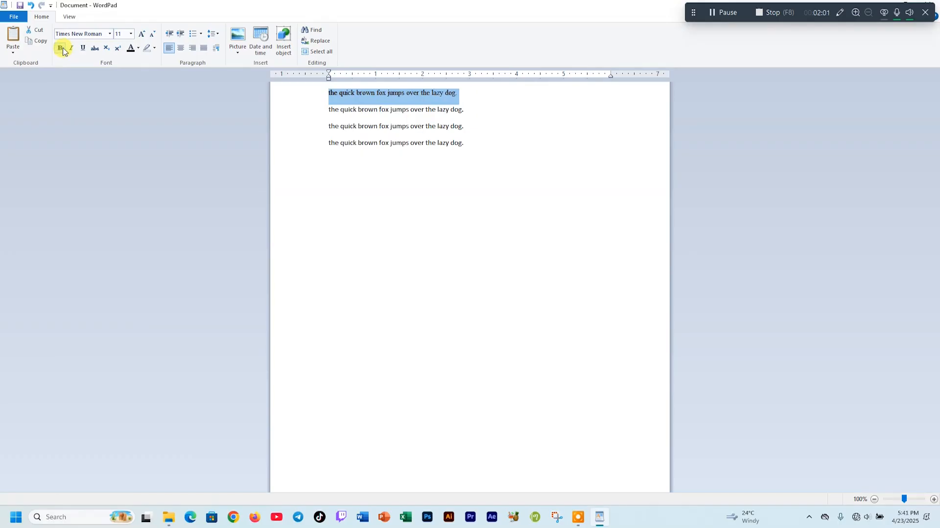
click(62, 49)
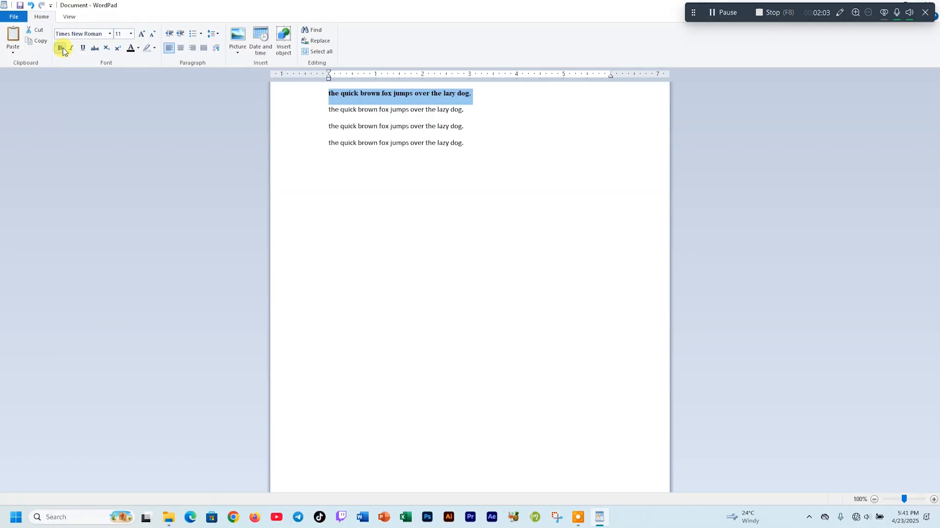
Increase the font size of the first sentence to 18
click(144, 36)
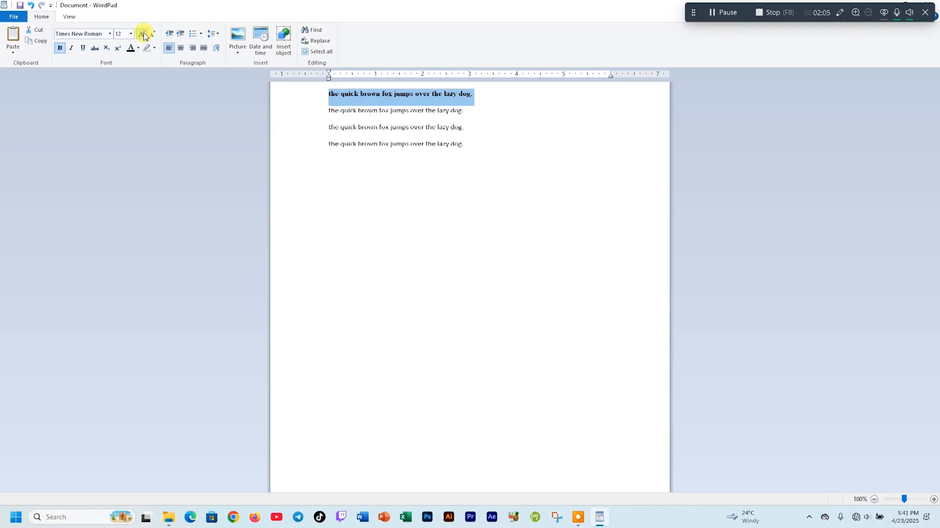
click(144, 35)
click(144, 35)
click(144, 36)
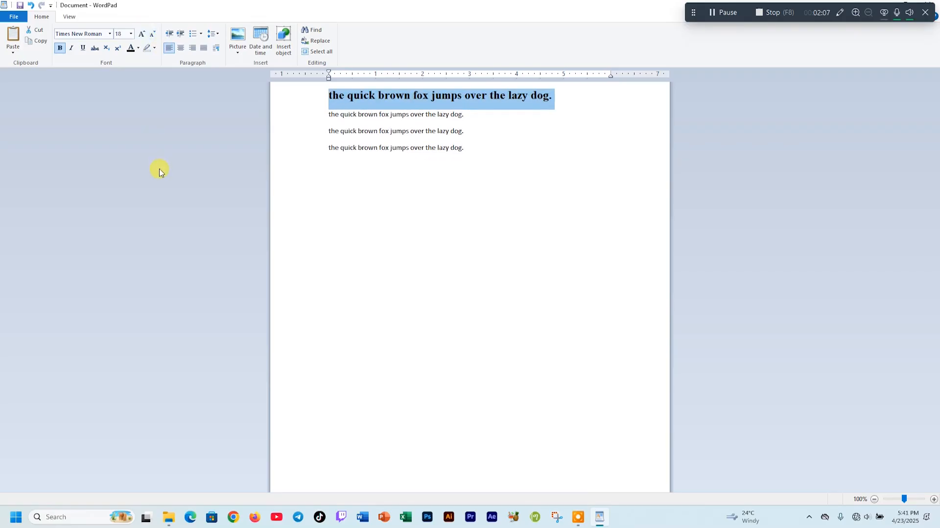
Underline the first sentence, and try italics on it before removing them again
click(82, 49)
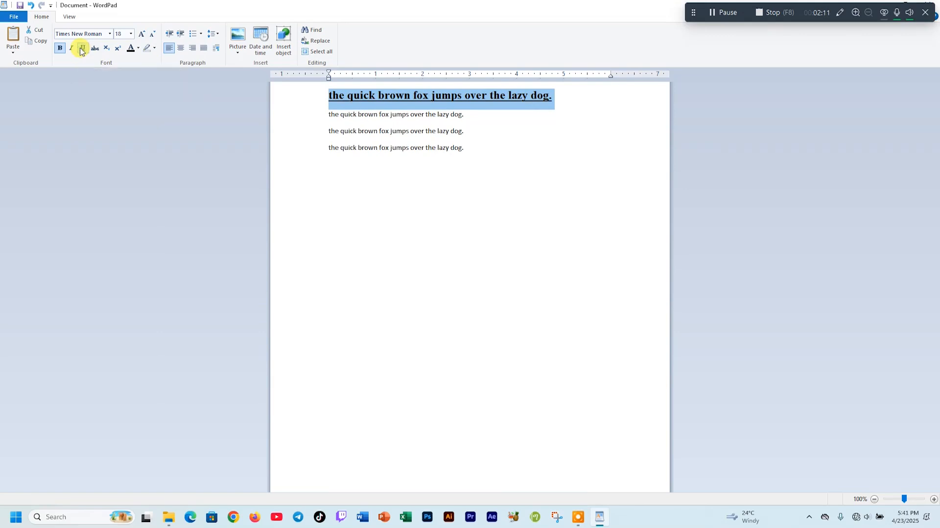
click(71, 51)
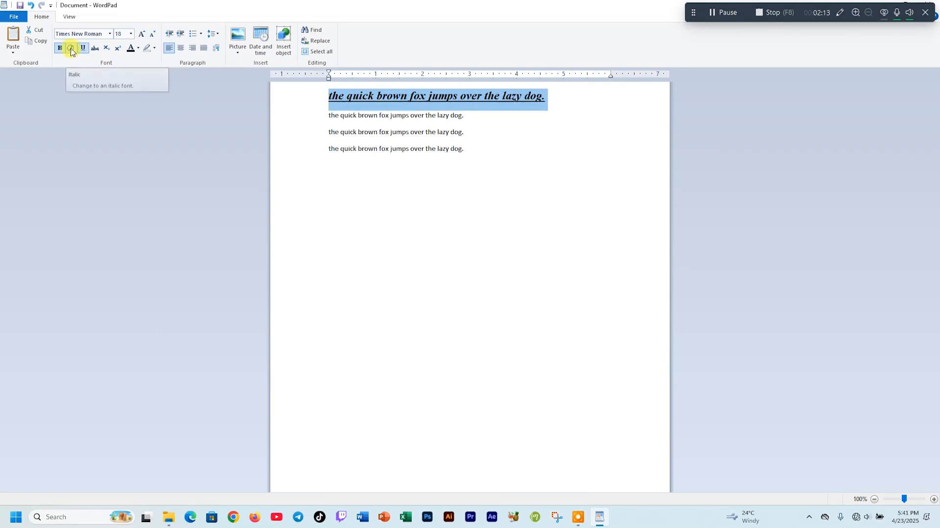
click(72, 51)
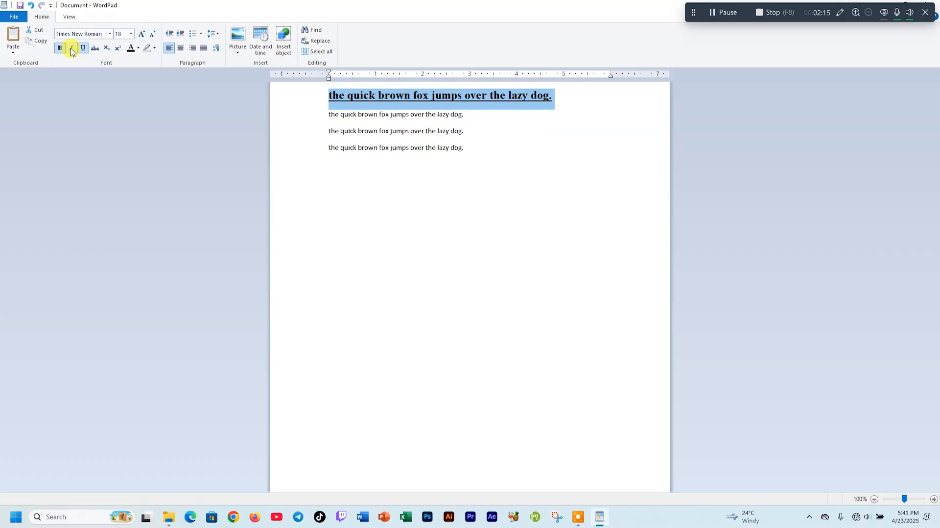
Add the text "H2O" at the end of the document and format its 2 as a subscript
click(630, 218)
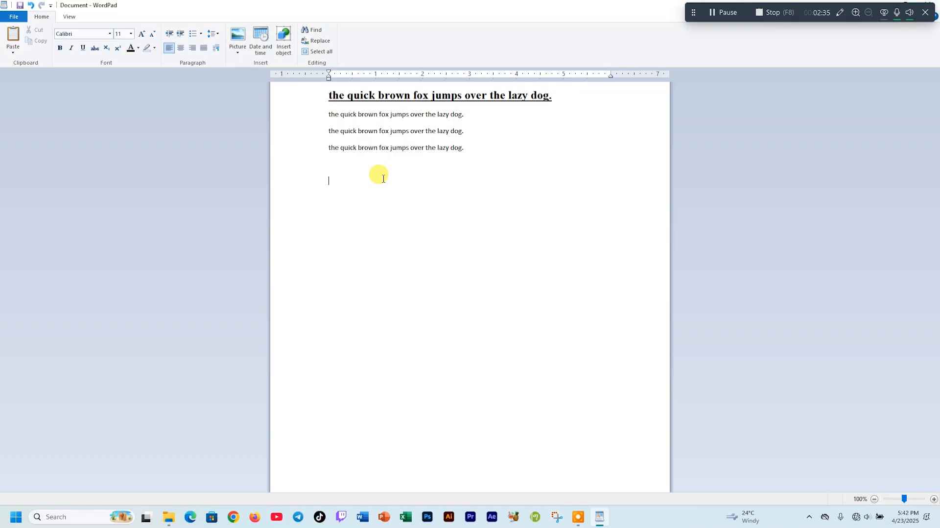
text(H2O)
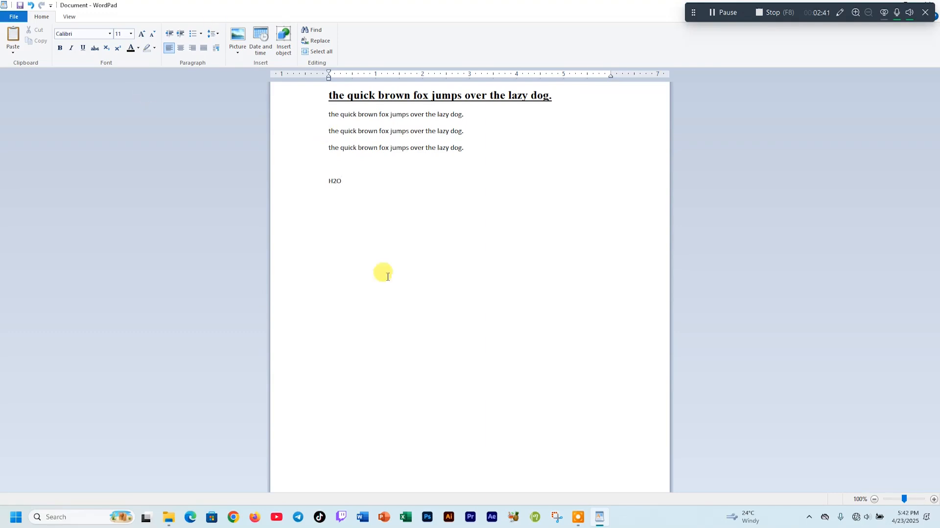
drag(327, 181, 361, 186)
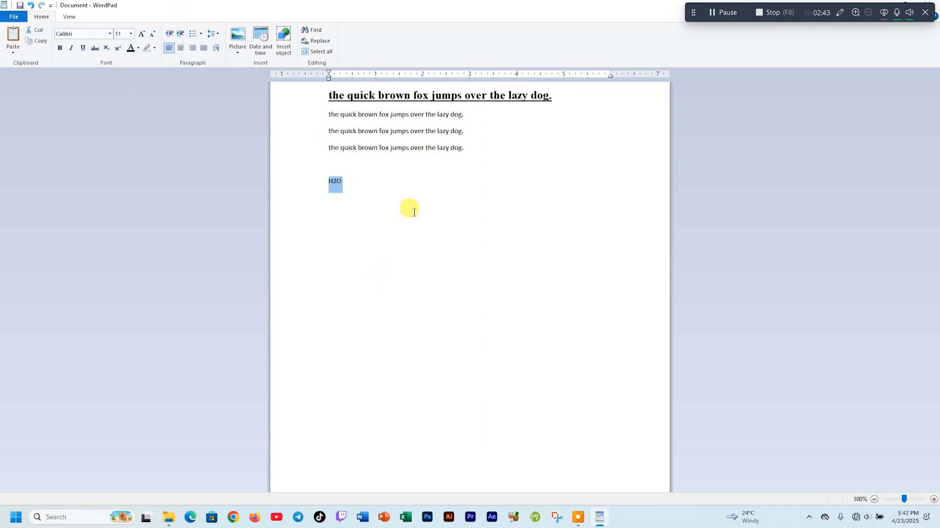
click(335, 182)
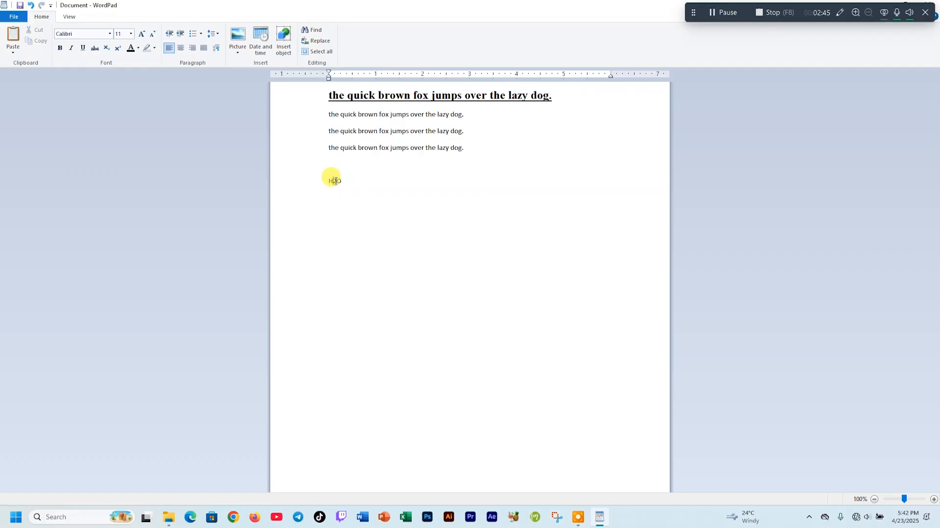
drag(332, 180, 337, 181)
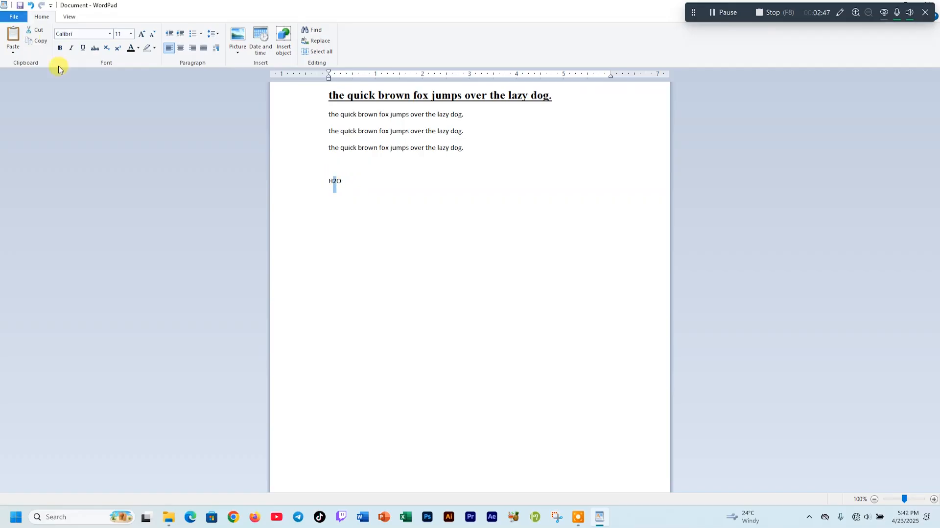
click(107, 50)
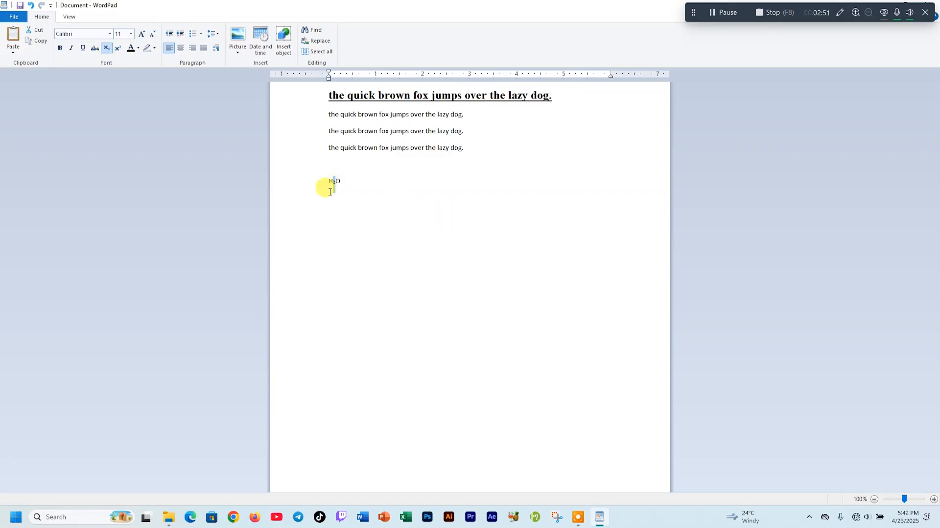
Enlarge the whole H2O formula to font size 36 and deselect it
click(320, 182)
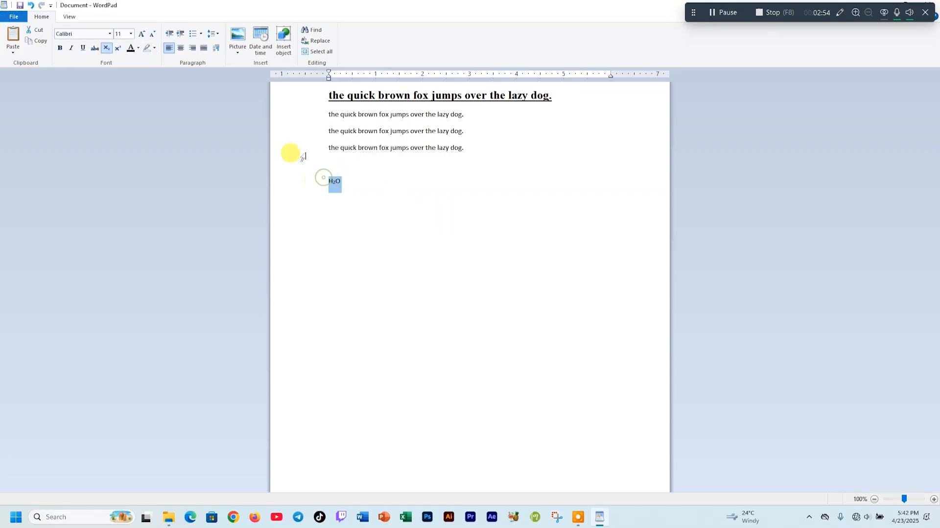
click(142, 34)
click(142, 34)
click(142, 33)
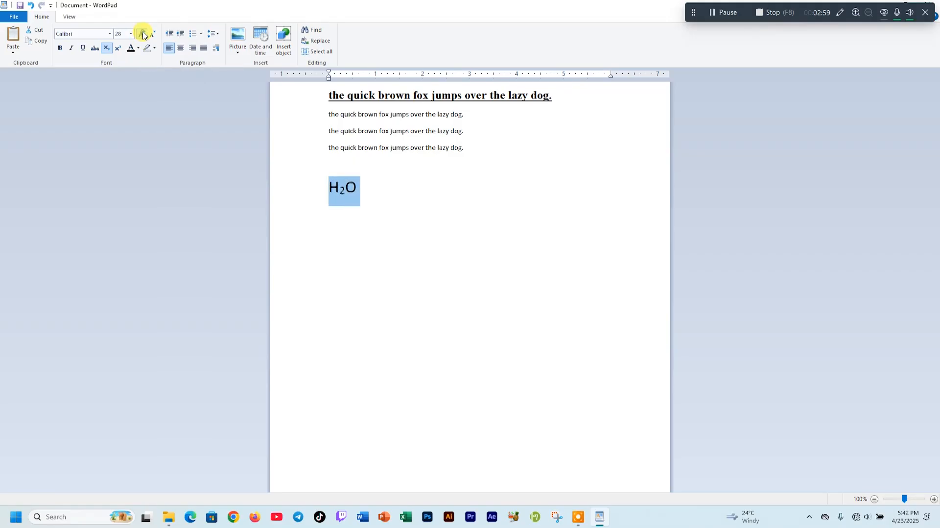
click(142, 34)
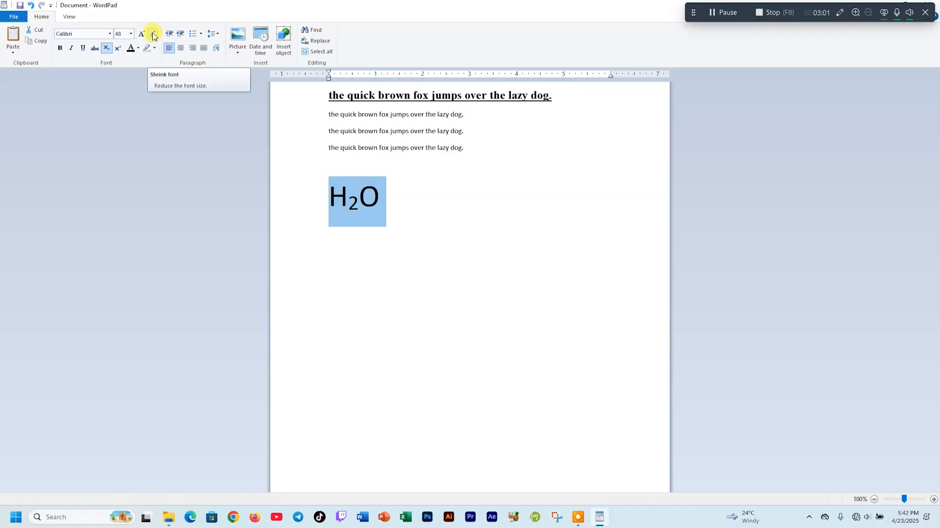
click(154, 34)
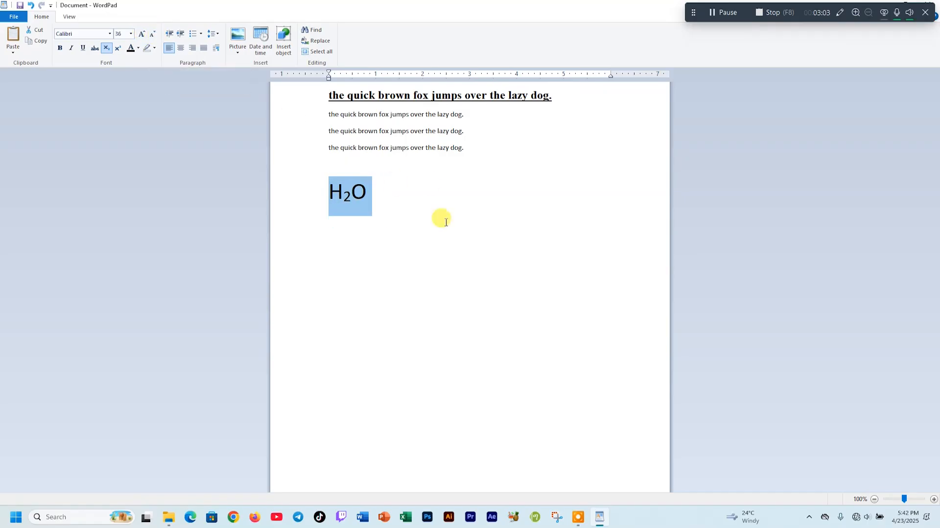
click(529, 247)
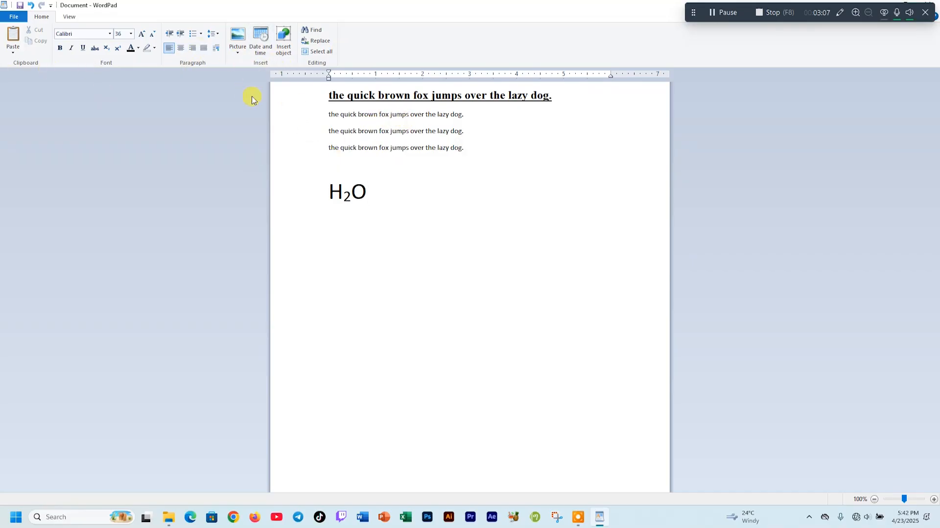
Try right and left alignment on the second sentence, and finish with it centered
click(303, 116)
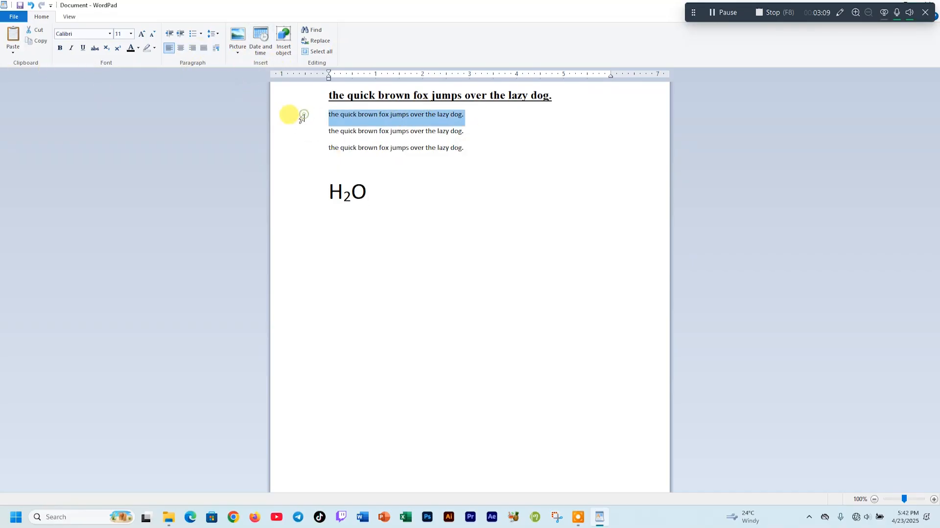
click(194, 49)
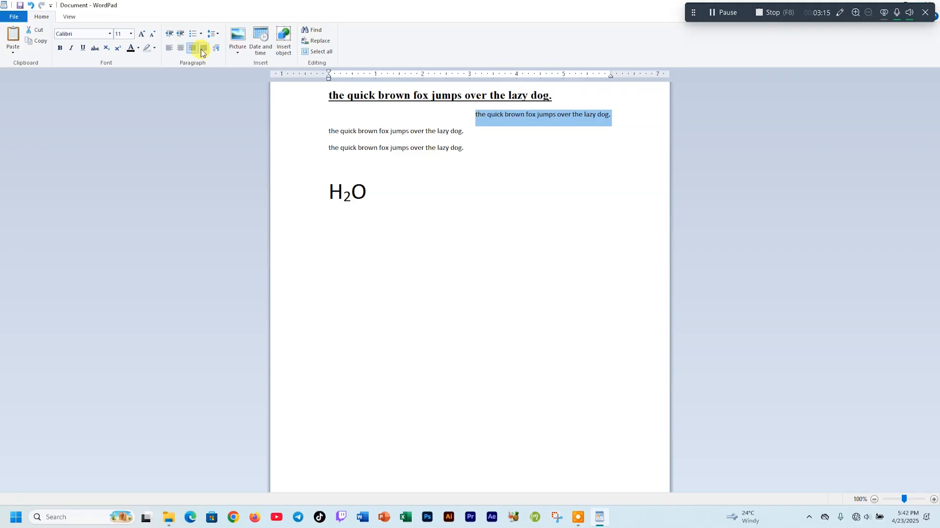
click(171, 53)
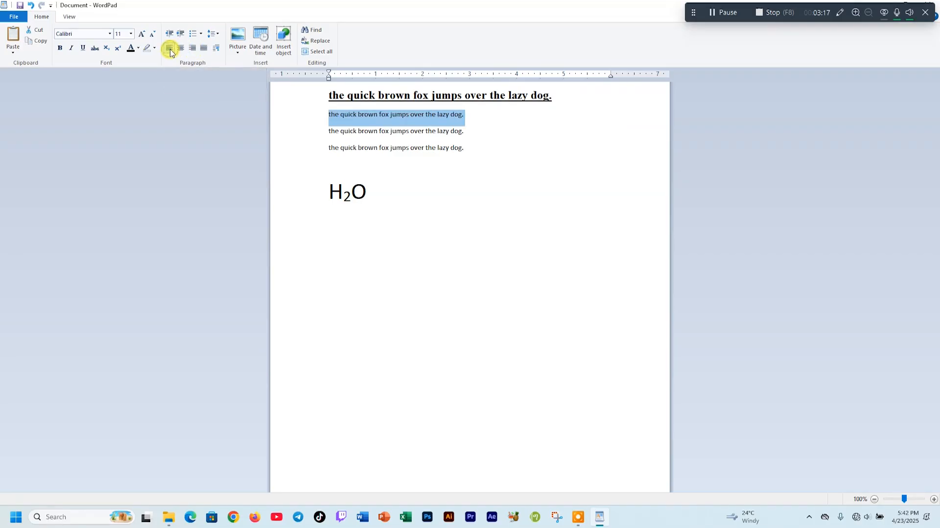
click(181, 49)
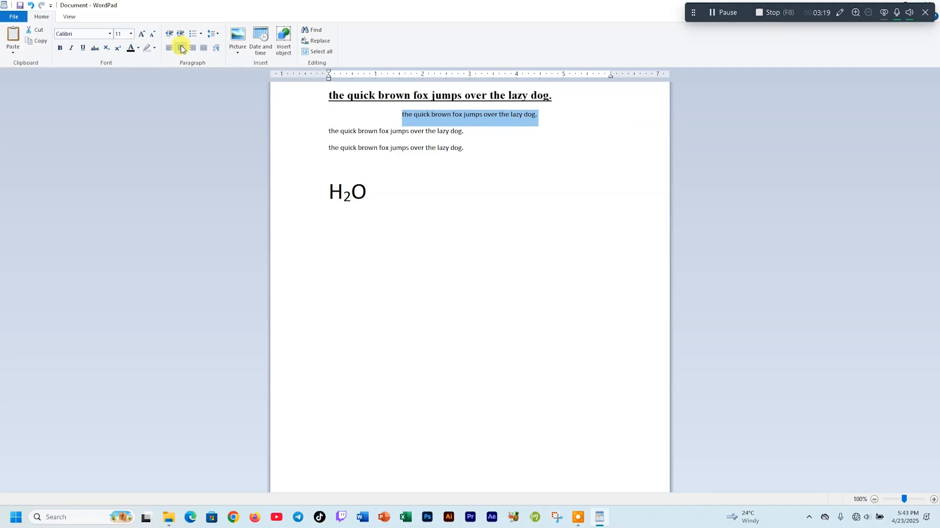
Align the second sentence back to the left and deselect it
click(169, 48)
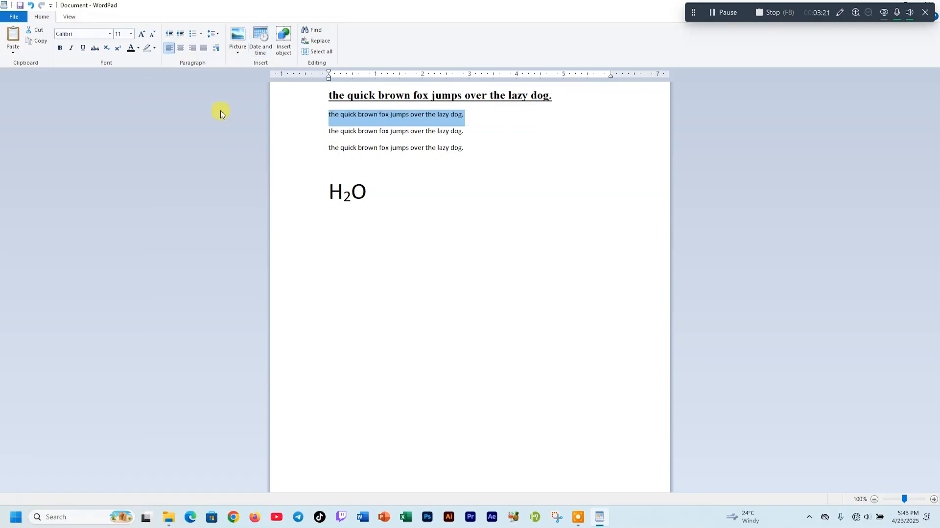
click(326, 98)
click(330, 110)
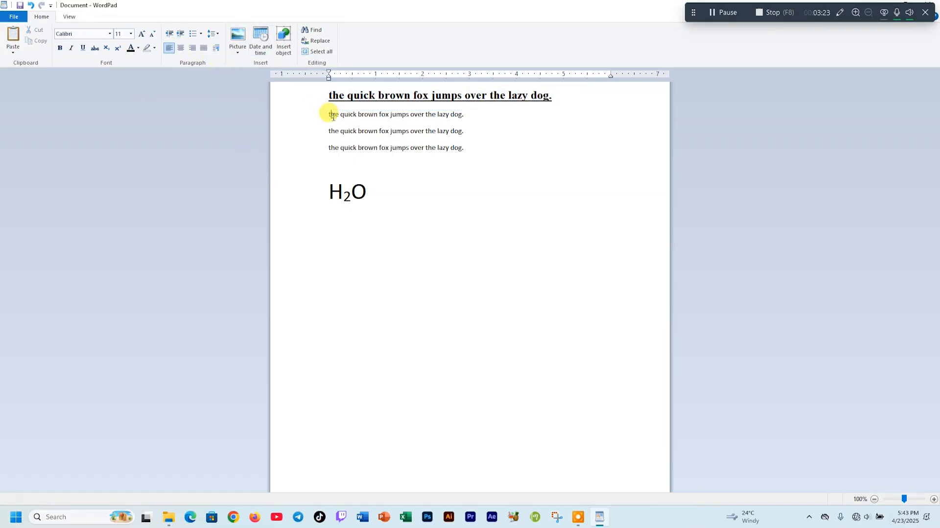
Try line spacings of 2 and 1.15 on the three small sentences below the heading, and finish with 1.0
drag(325, 111, 426, 151)
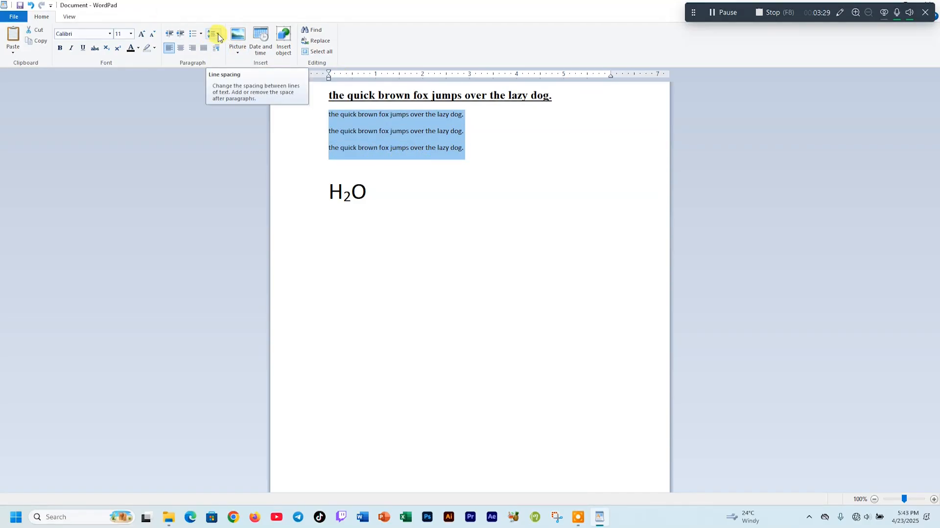
click(219, 34)
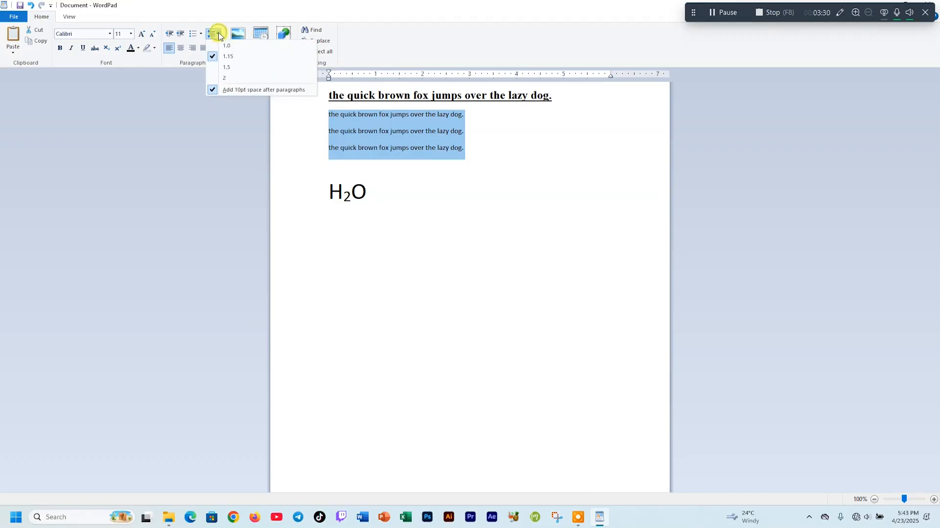
click(224, 78)
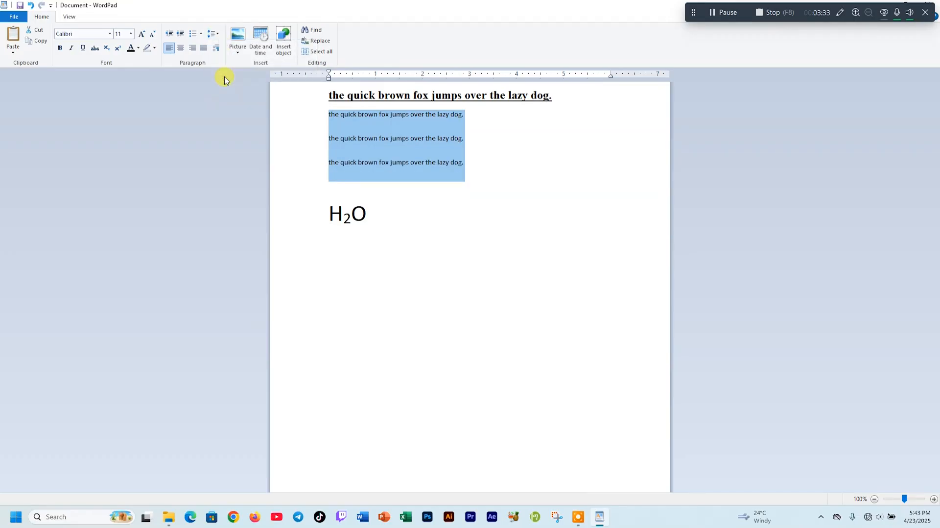
click(218, 38)
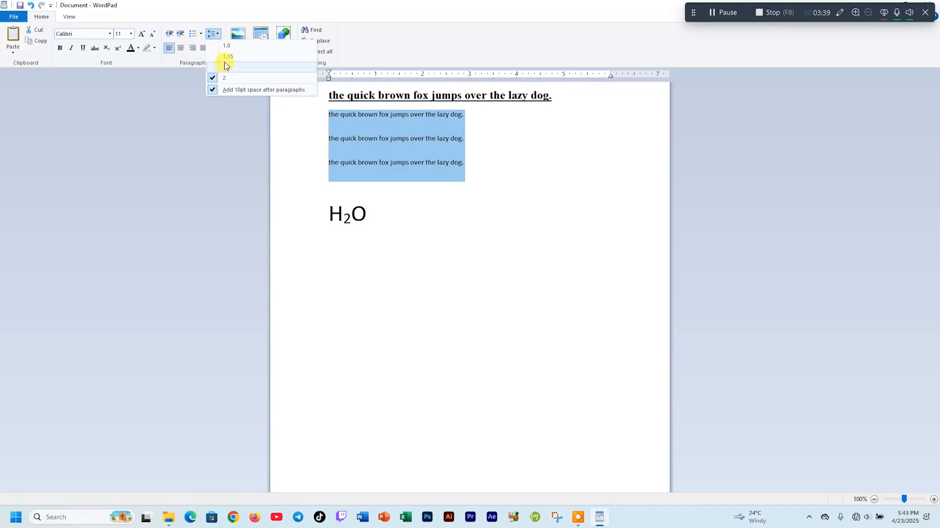
click(225, 58)
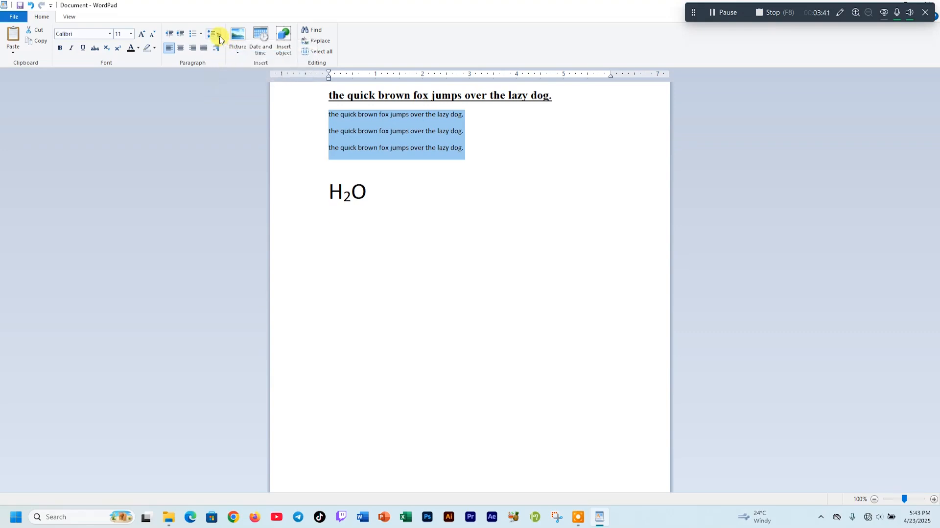
click(218, 37)
click(226, 57)
click(366, 169)
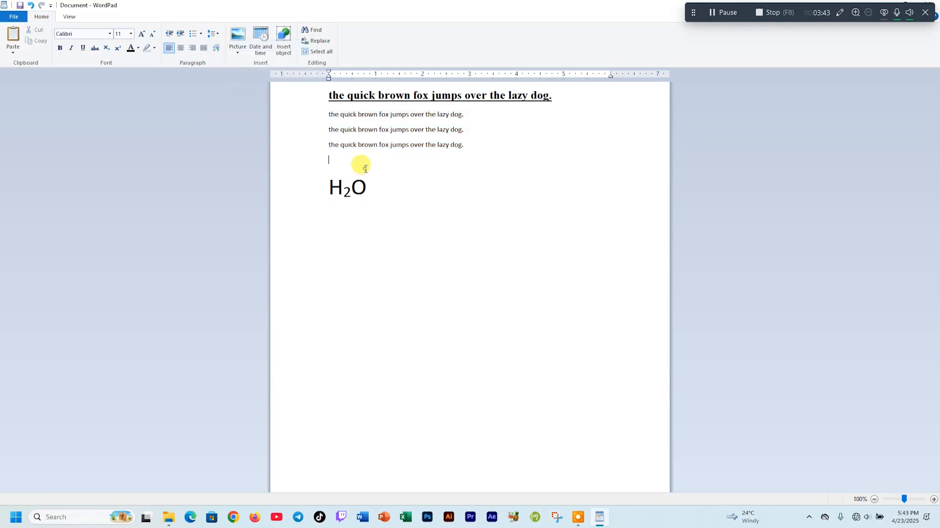
click(375, 190)
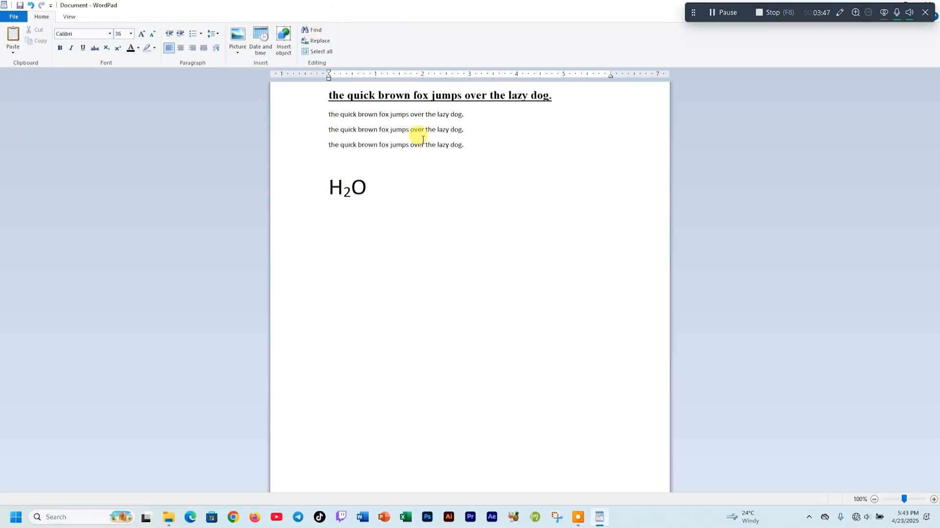
Search the document for each occurrence of the word "lazy", and end the search
click(316, 30)
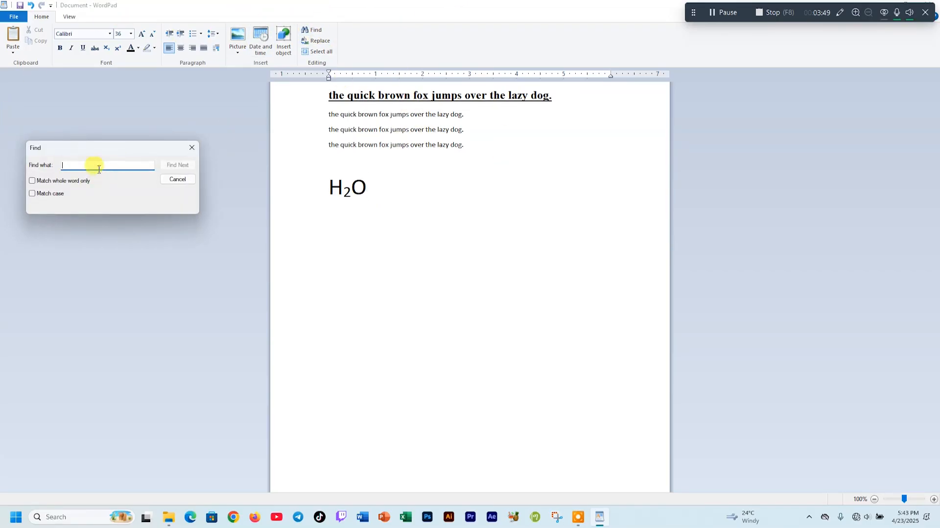
drag(49, 145, 154, 145)
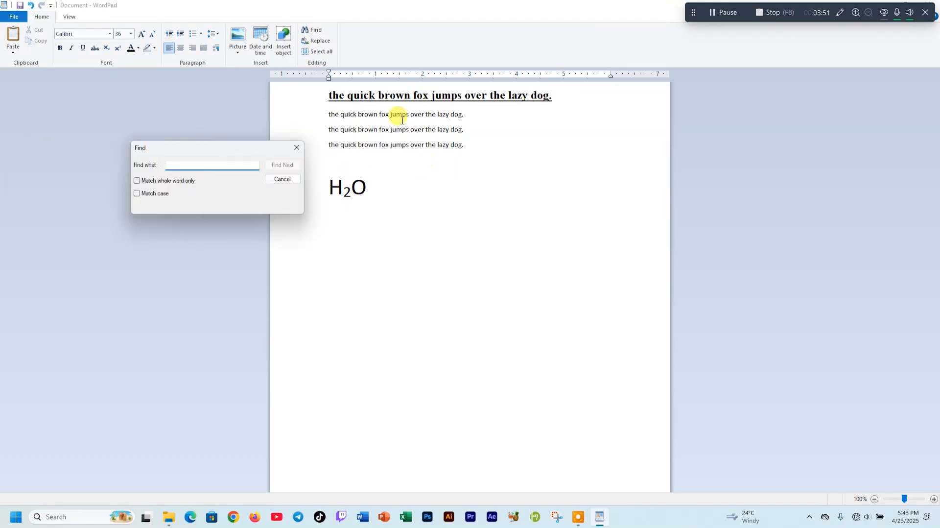
text(lazy)
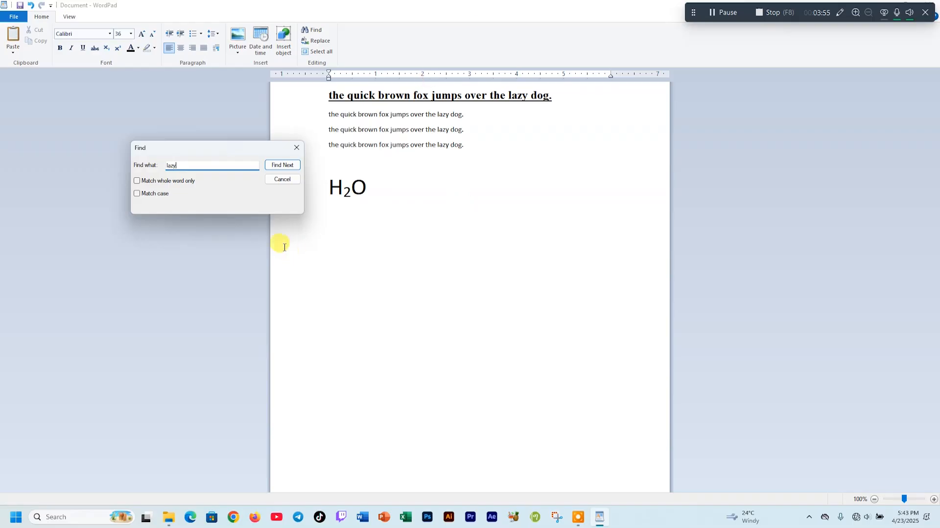
click(288, 164)
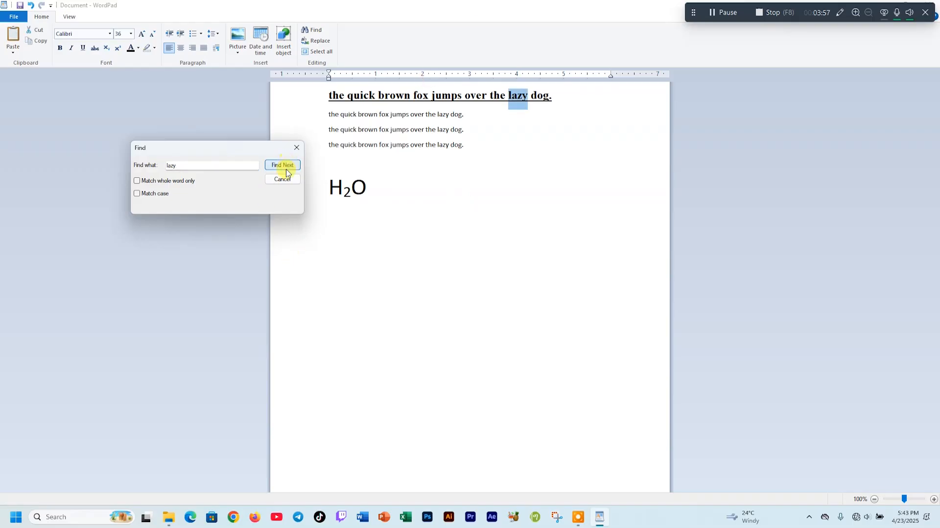
click(287, 166)
click(287, 166)
click(286, 165)
click(287, 165)
click(289, 150)
click(296, 147)
Replace every occurrence of "lazy" with "clever" throughout the document
click(318, 41)
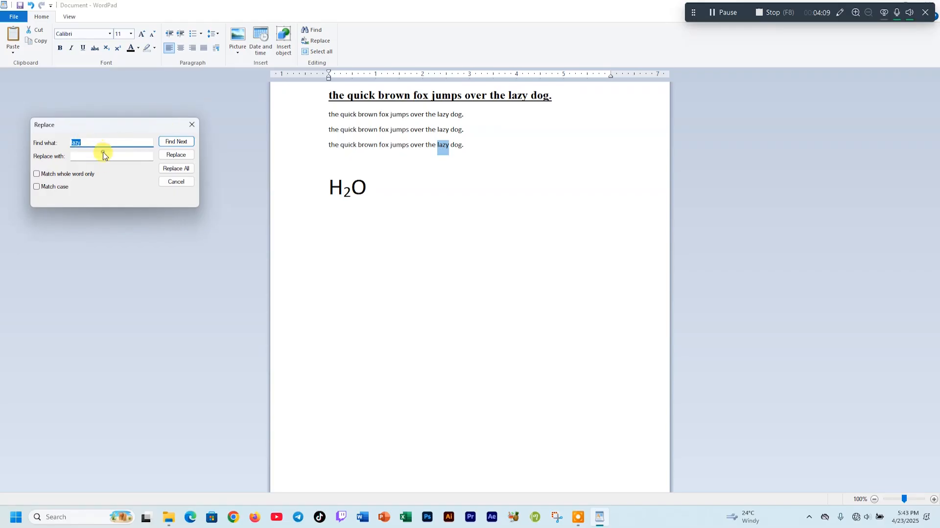
click(104, 160)
text(clever)
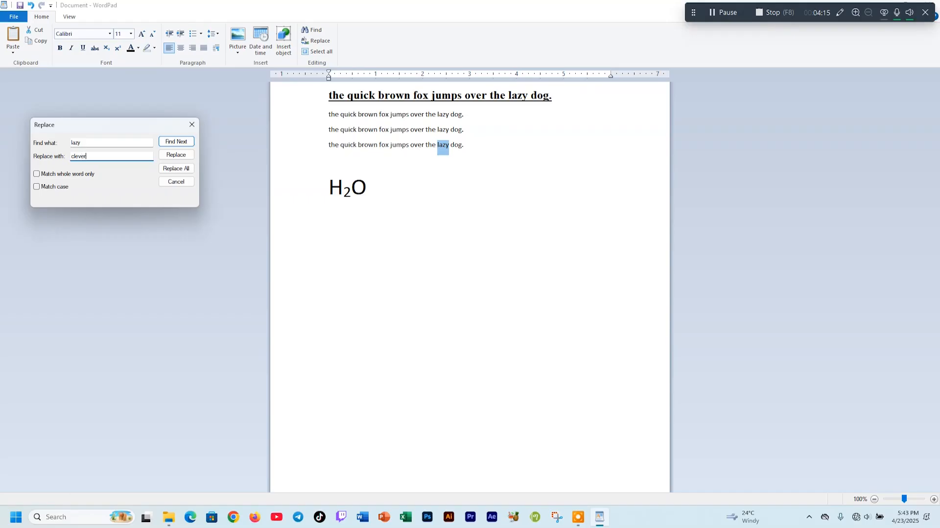
click(176, 168)
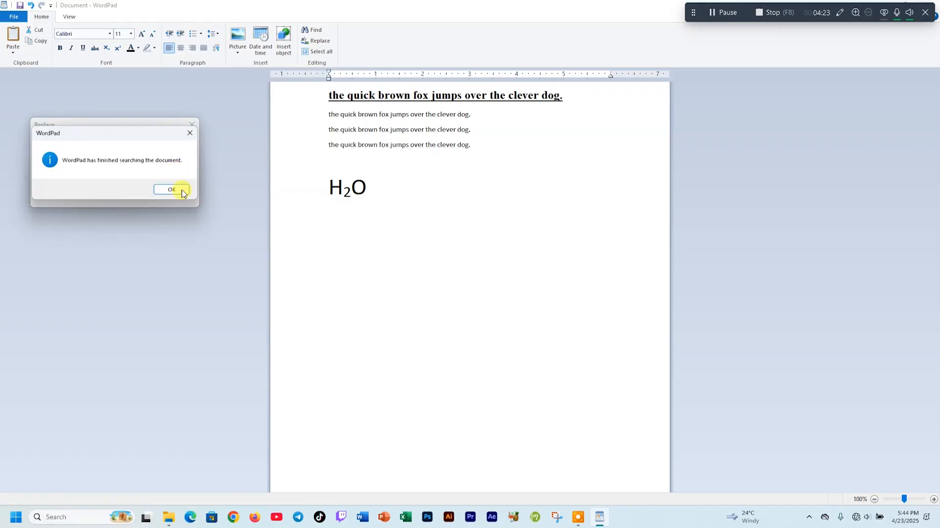
click(178, 190)
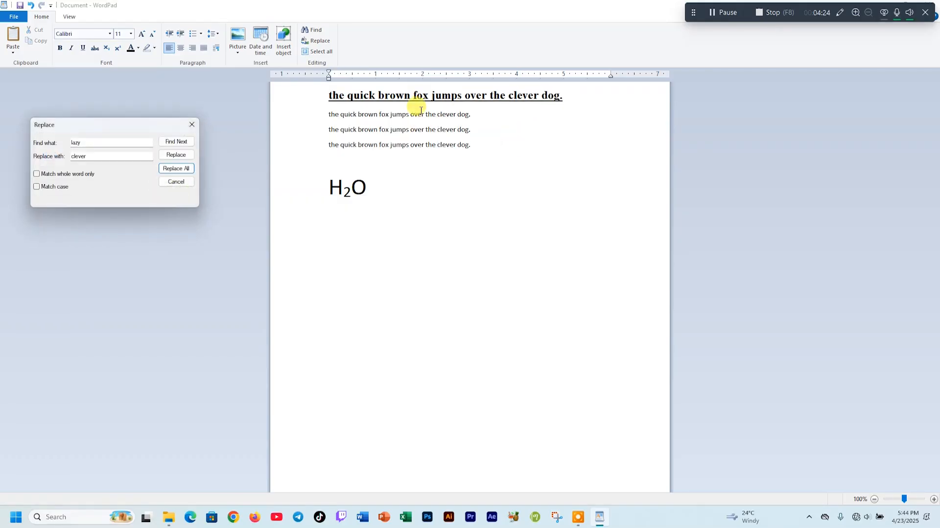
click(171, 181)
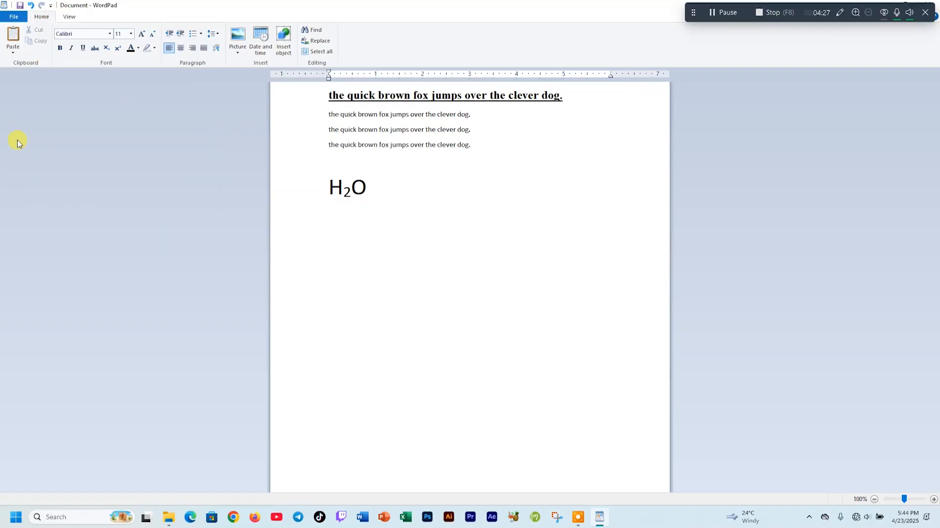